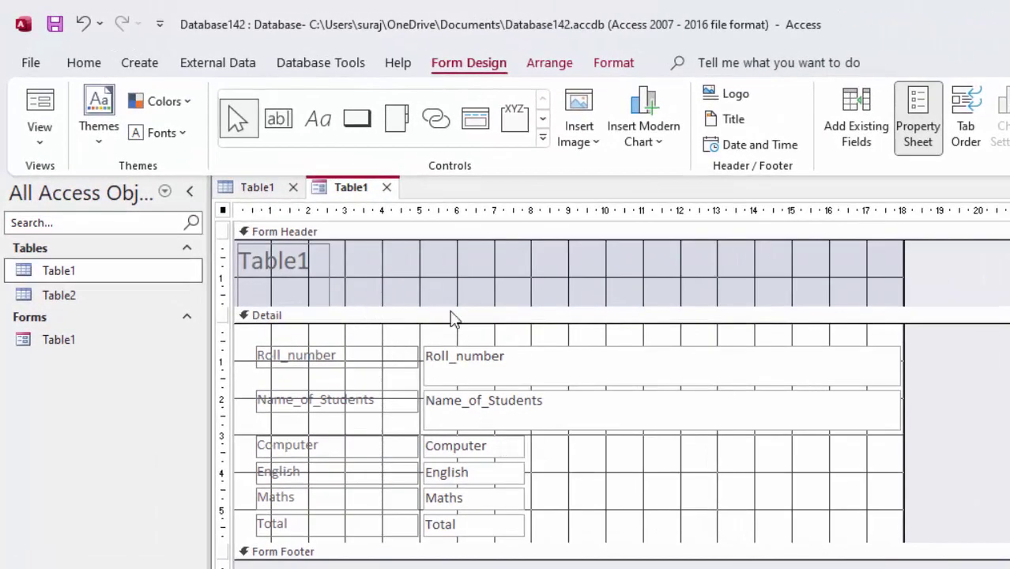
- Discard the unsaved Table1 form design, leaving the Table1 datasheet showing
left_click(387, 188)
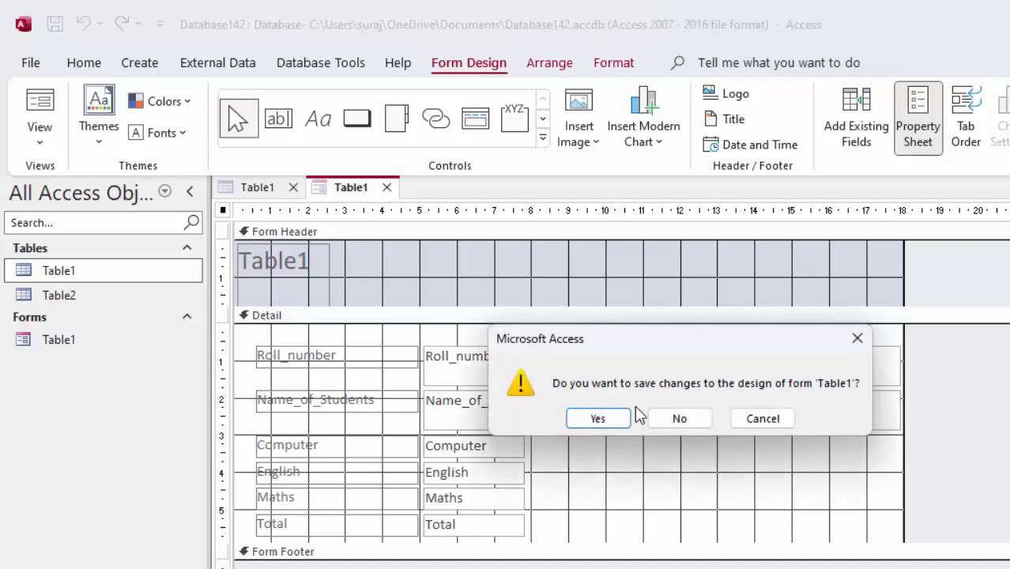
left_click(668, 421)
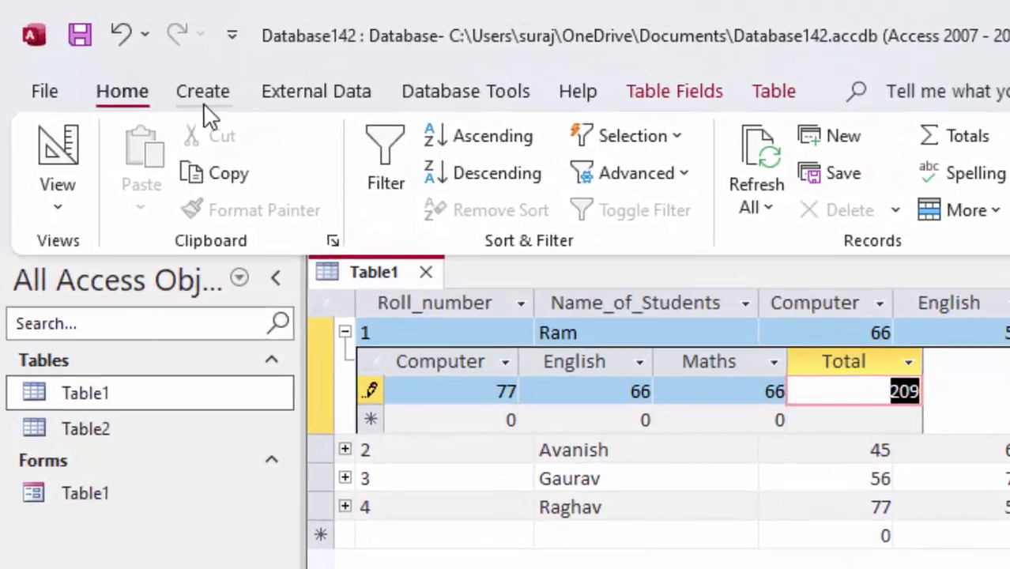
left_click(226, 111)
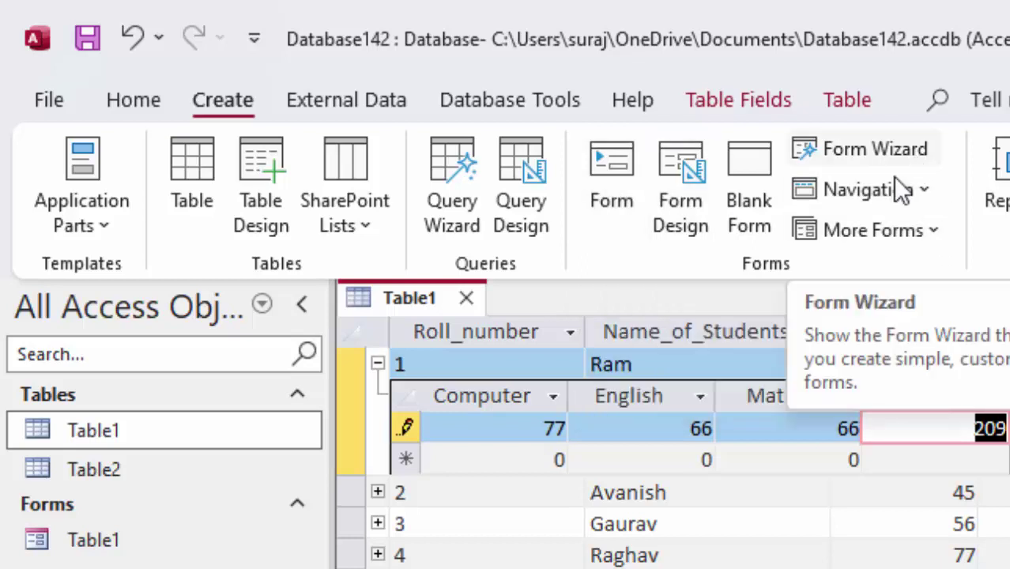
- Build a new form from Table1 and set the form's Pop Up property to Yes
left_click(632, 175)
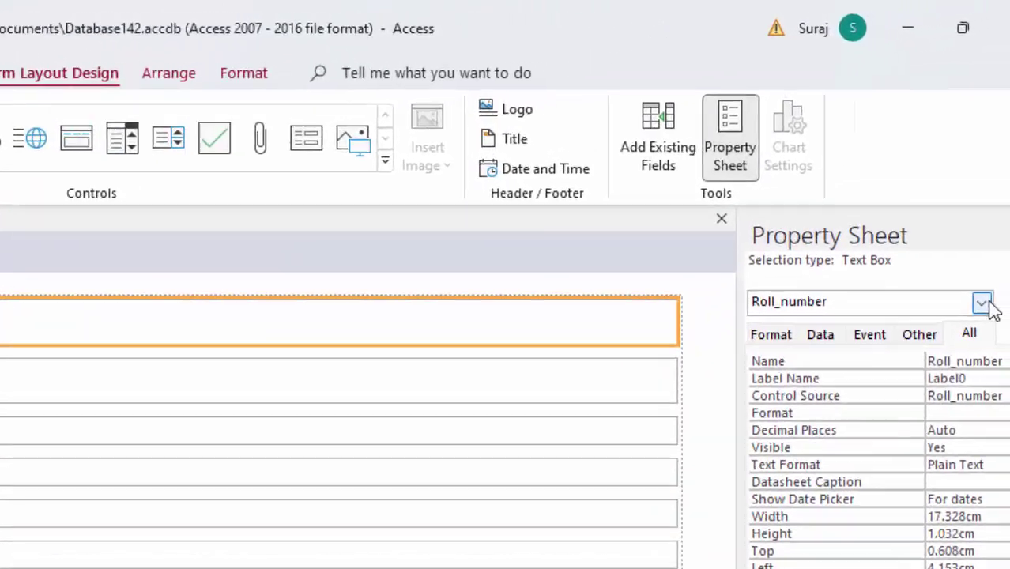
left_click(949, 376)
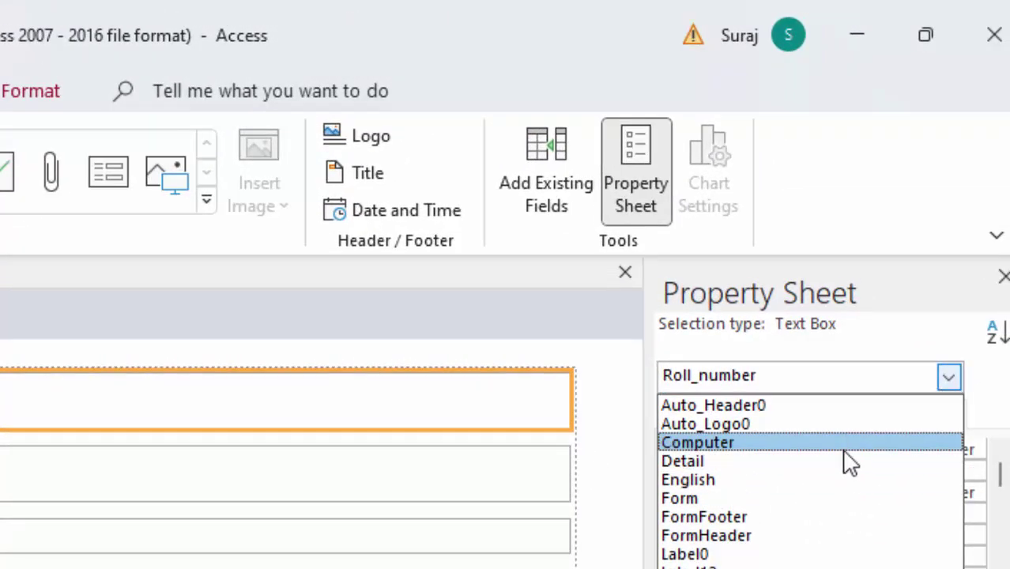
left_click(753, 500)
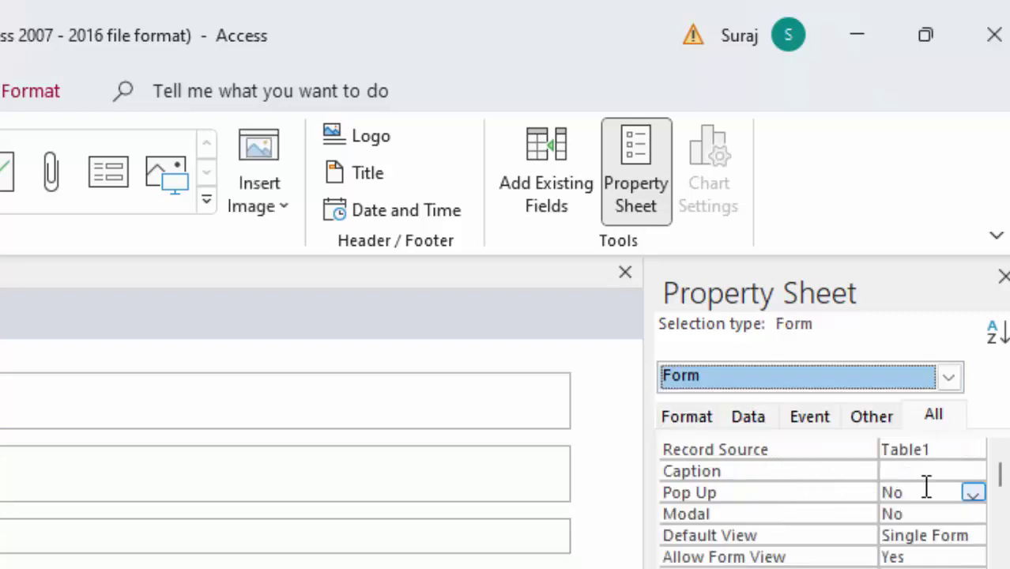
left_click(974, 494)
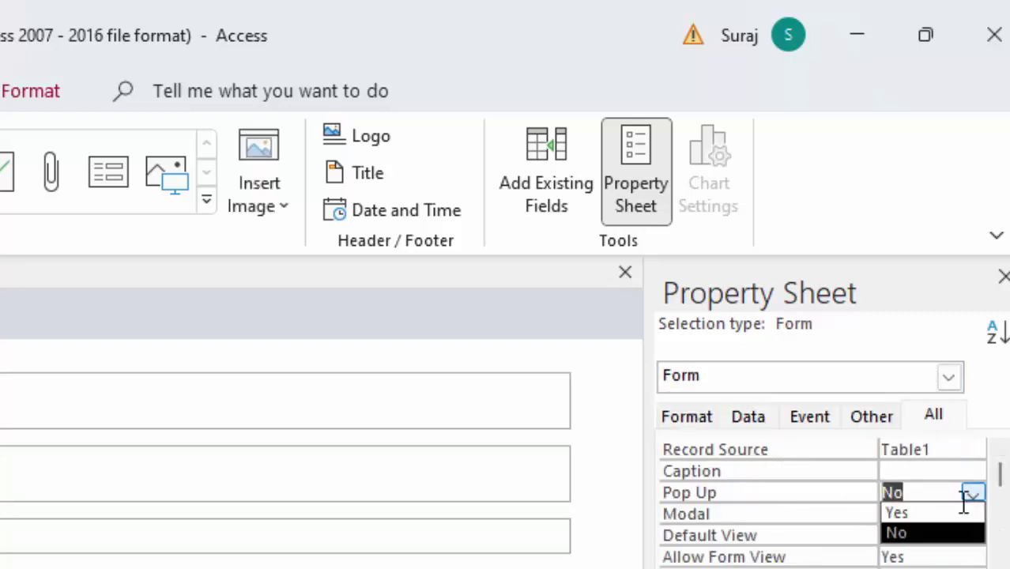
left_click(957, 510)
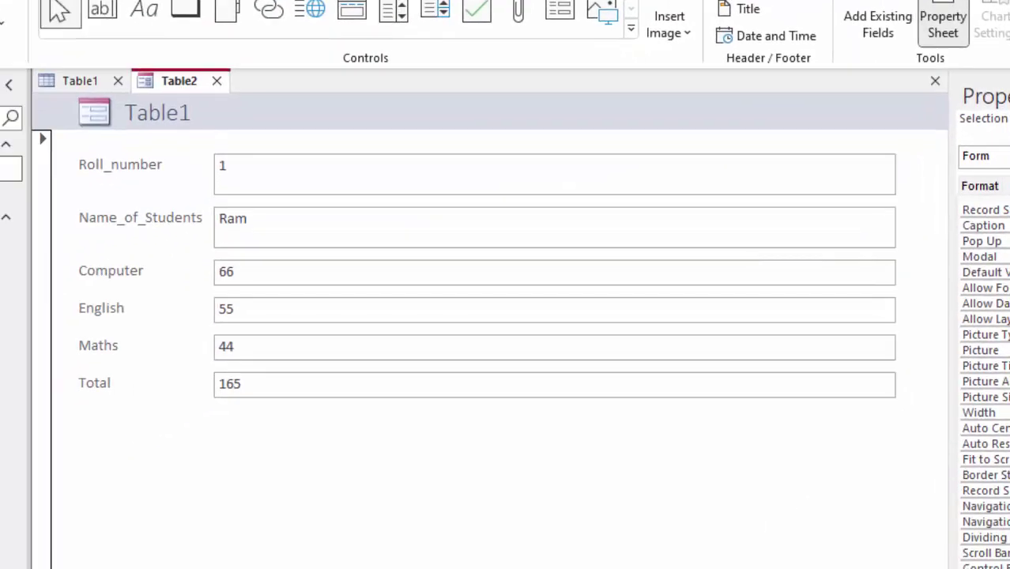
- Preview the new form as a pop-up in Form View, reposition, resize and maximize it, then close it
key("F5")
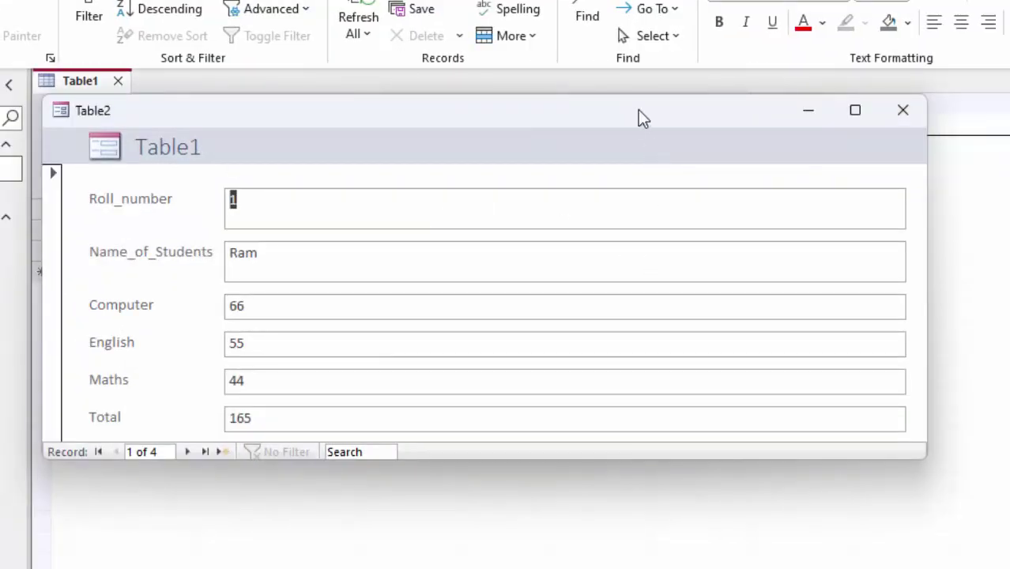
left_click_drag(639, 110, 633, 57)
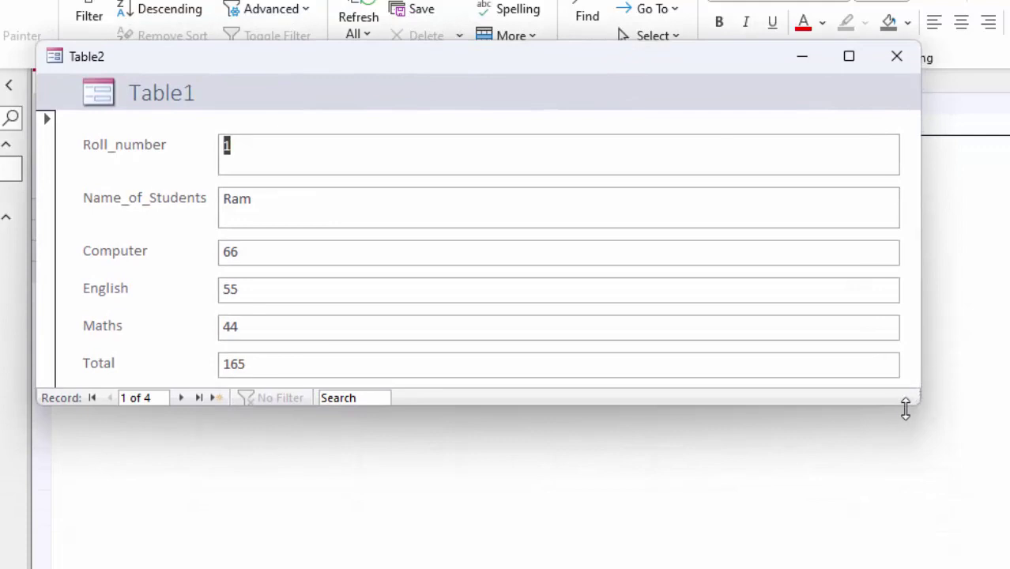
mouse_move(895, 408)
left_mouse_down()
mouse_move(841, 189)
mouse_move(819, 563)
left_mouse_up()
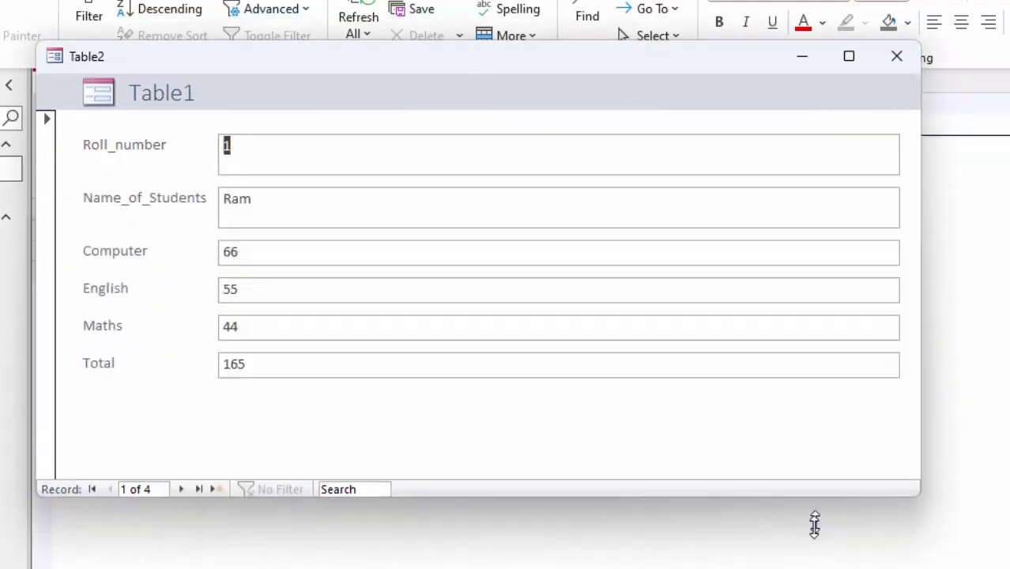
left_click(849, 55)
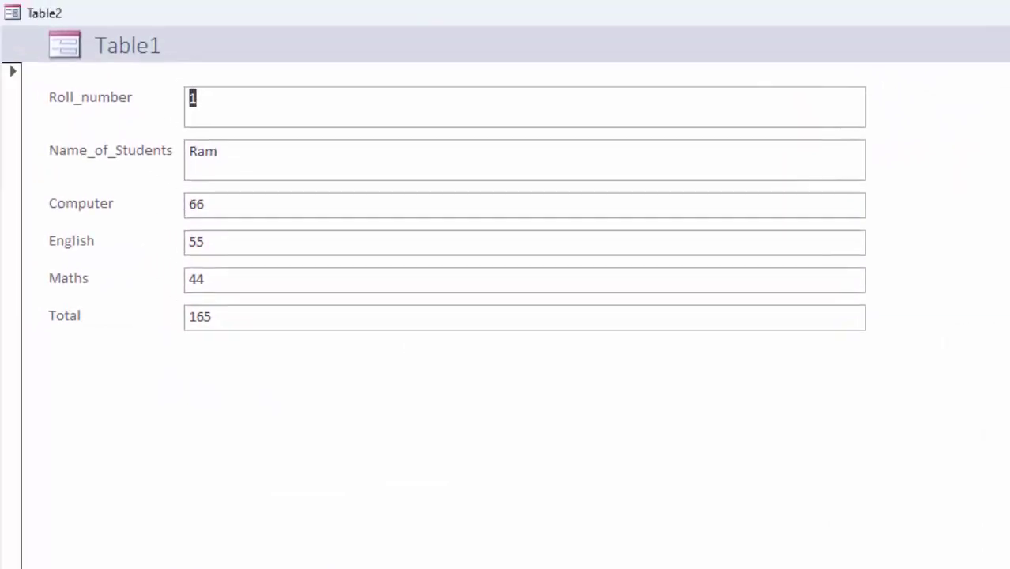
key("ctrl+w")
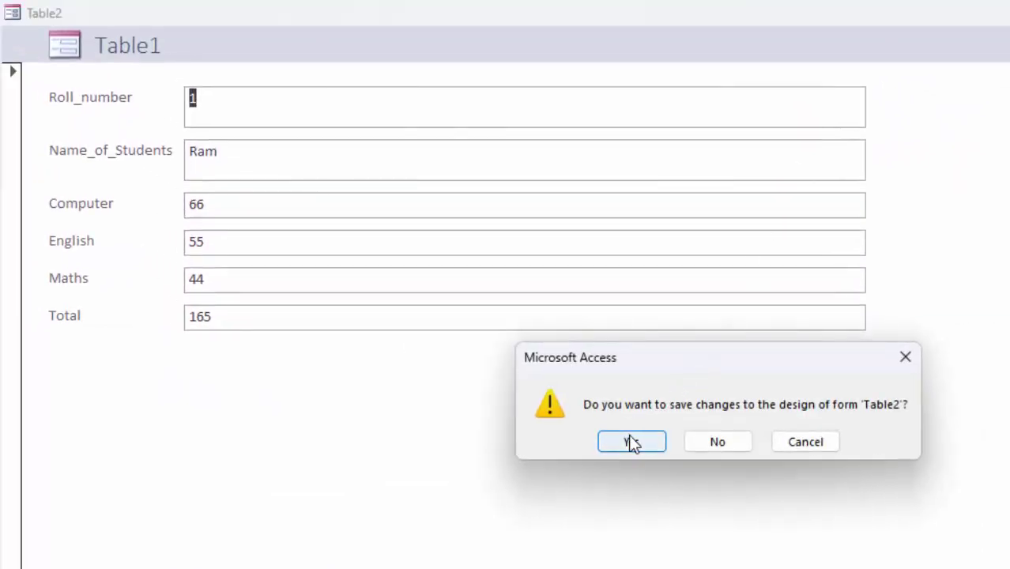
- Save the new form's design under the name 'Form of students'
left_click(633, 443)
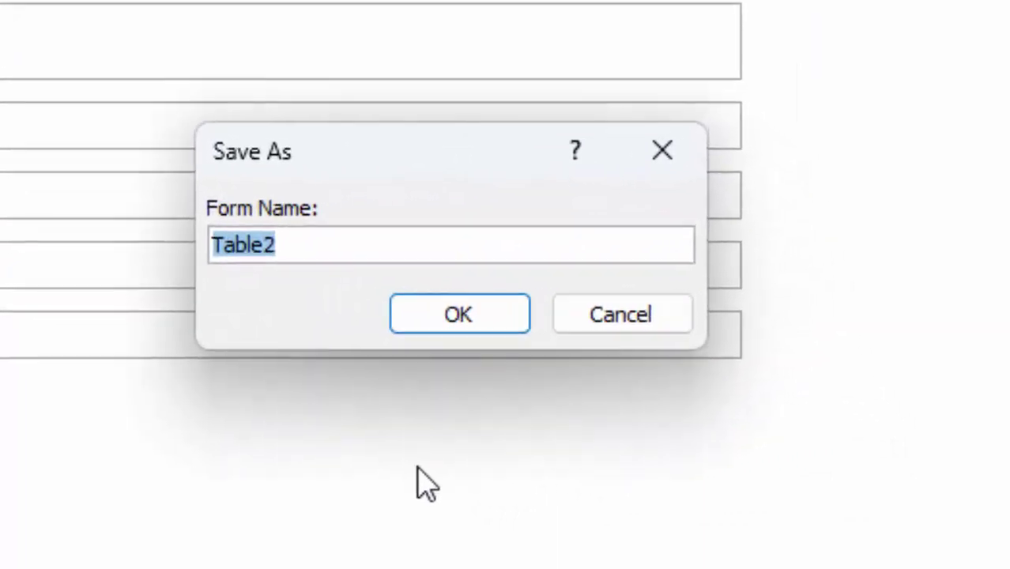
key("BackSpace")
type("Form")
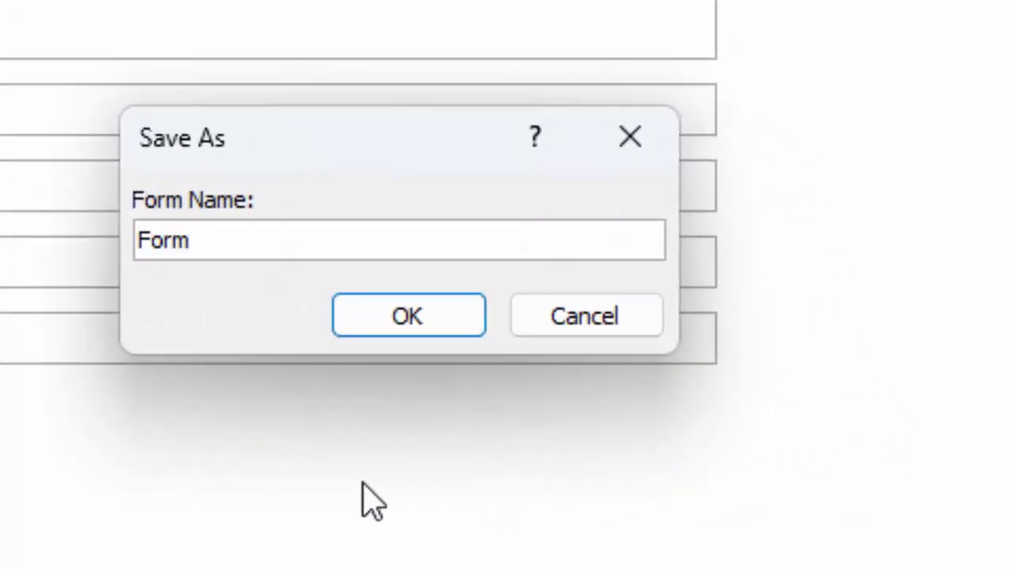
type(" of ")
type("student")
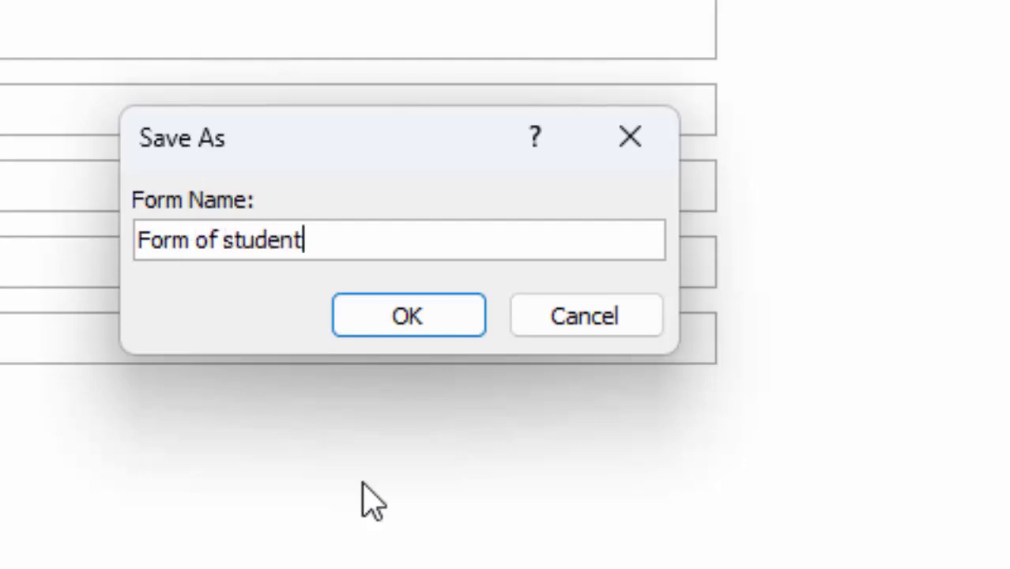
type("s")
key("Return")
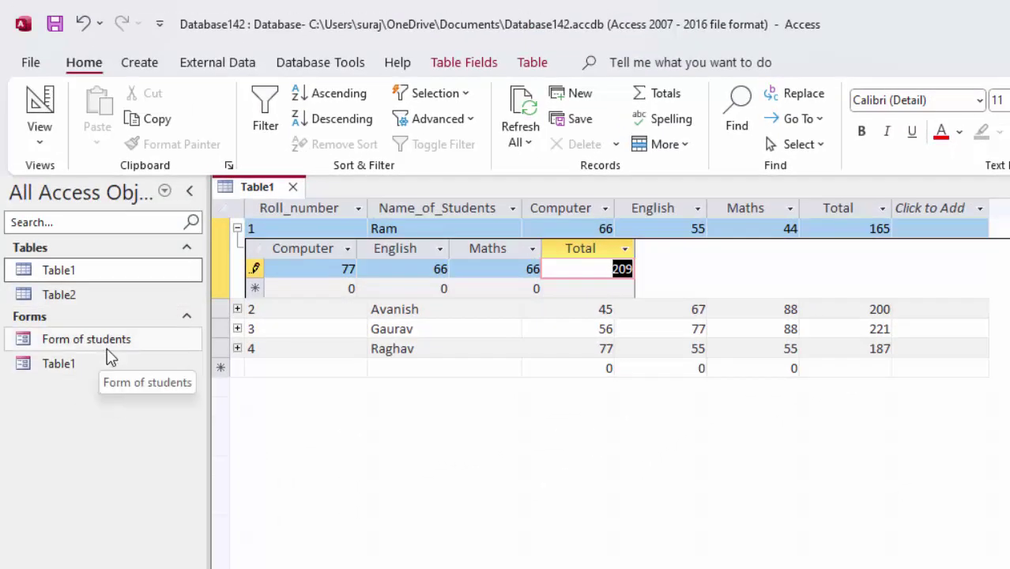
- Delete the old Table1 form from the navigation pane
left_click(61, 369)
right_click(62, 367)
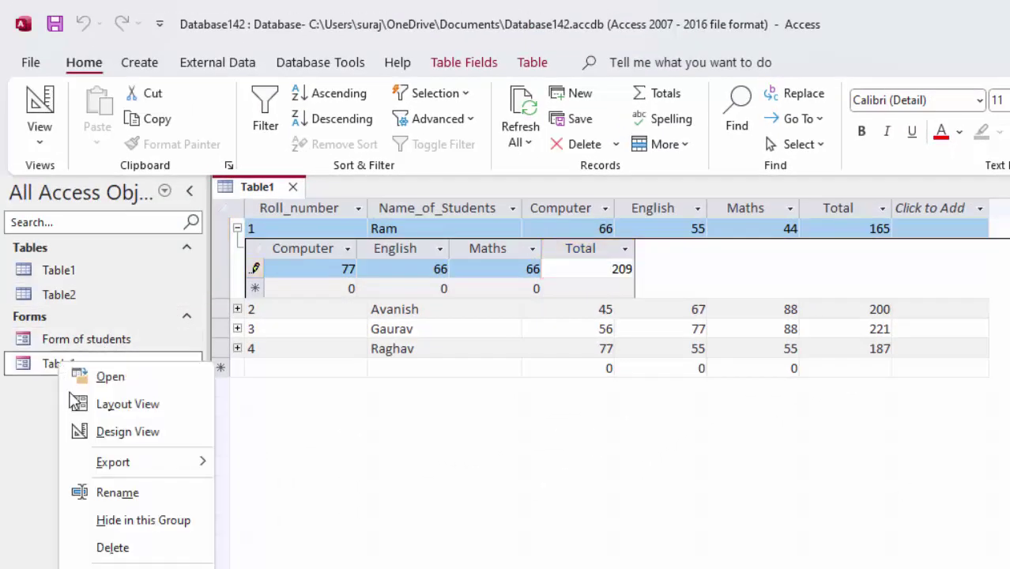
left_click(134, 558)
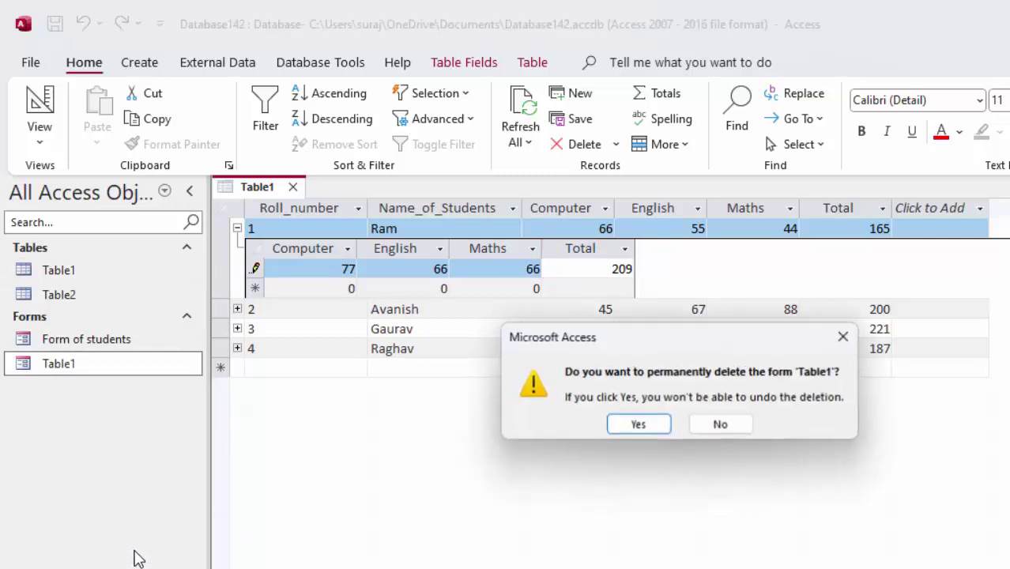
left_click(632, 425)
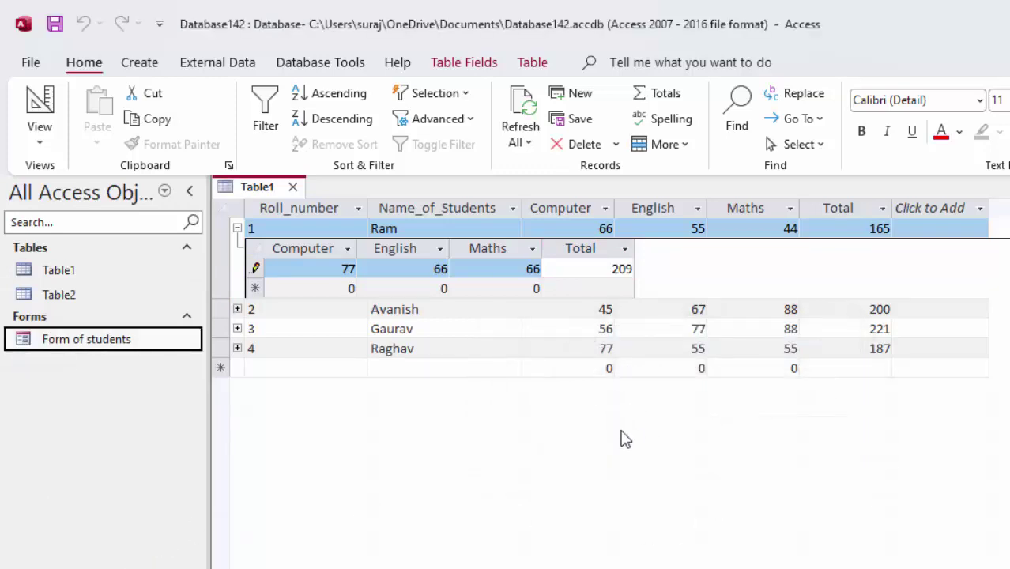
- Open Form of students and maximize its window to check it
double_click(121, 351)
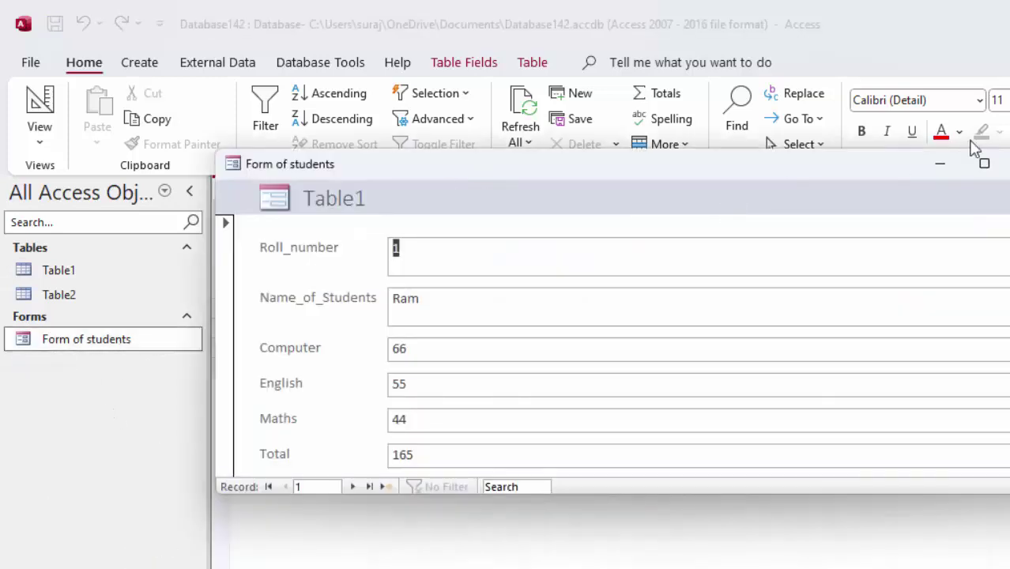
left_click(979, 164)
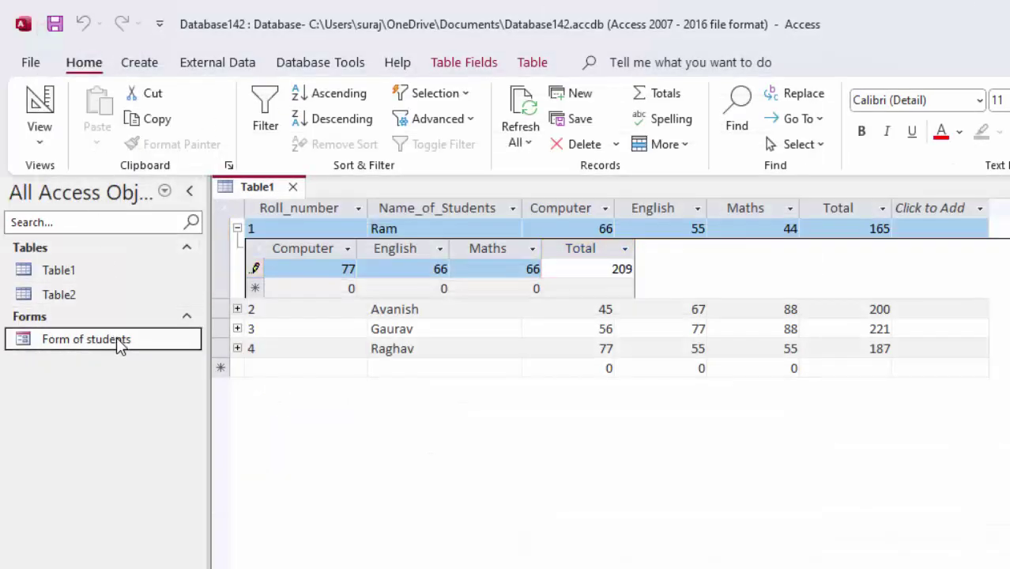
right_click(116, 337)
- In Design View, delete the Table1 title label and the logo from the Form Header
left_click(166, 408)
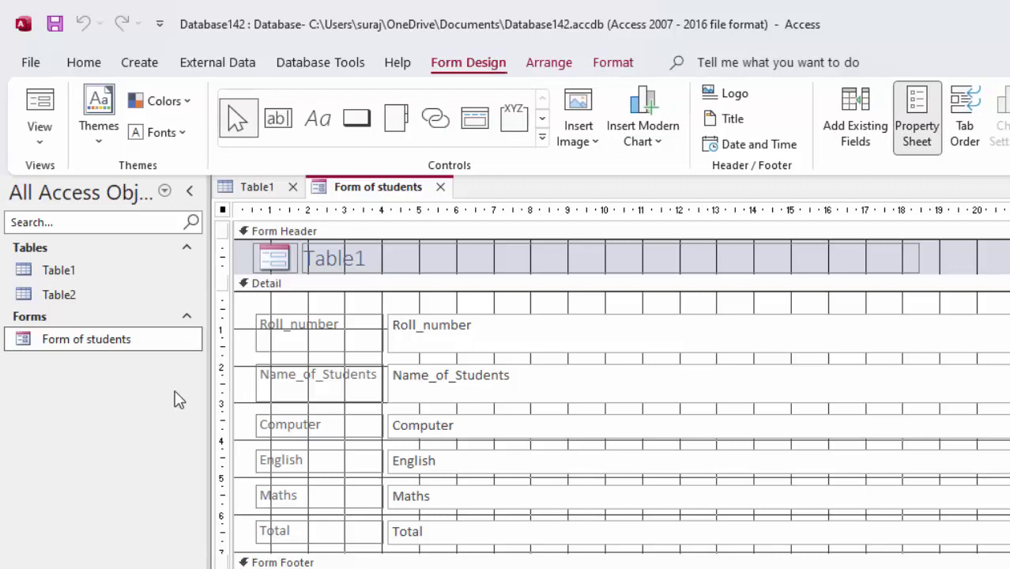
left_click(328, 264)
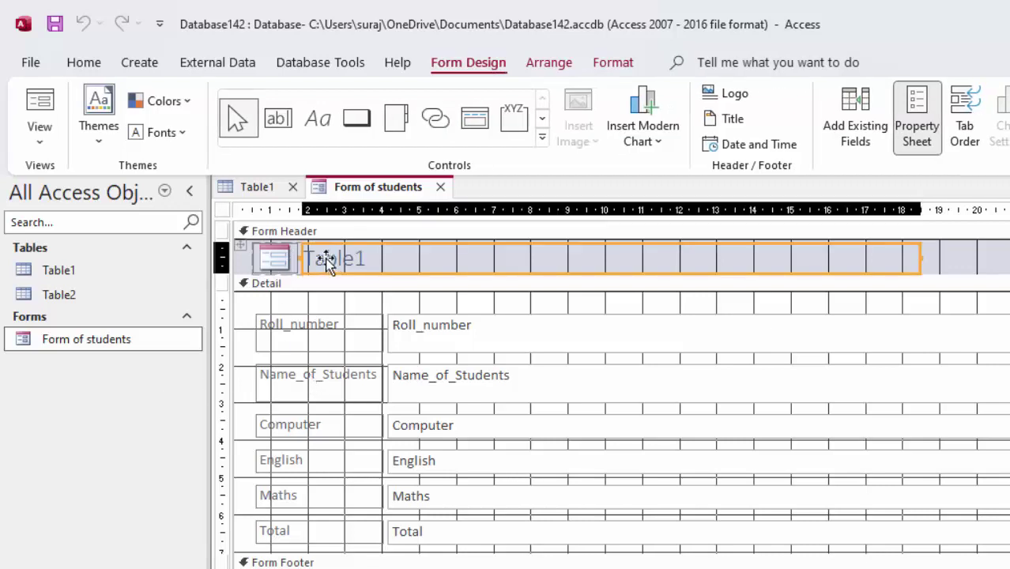
key("Delete")
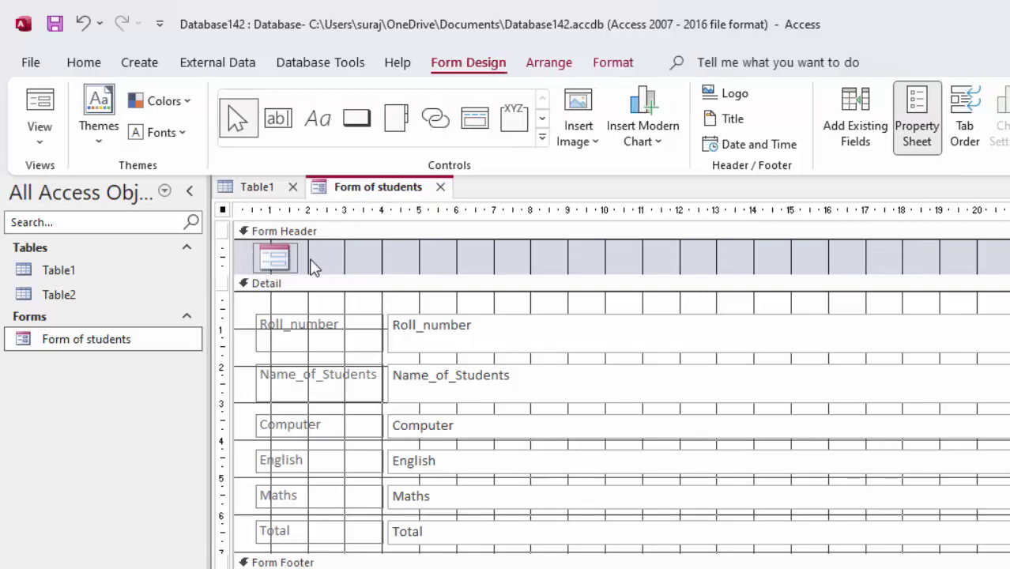
left_click(297, 261)
key("Delete")
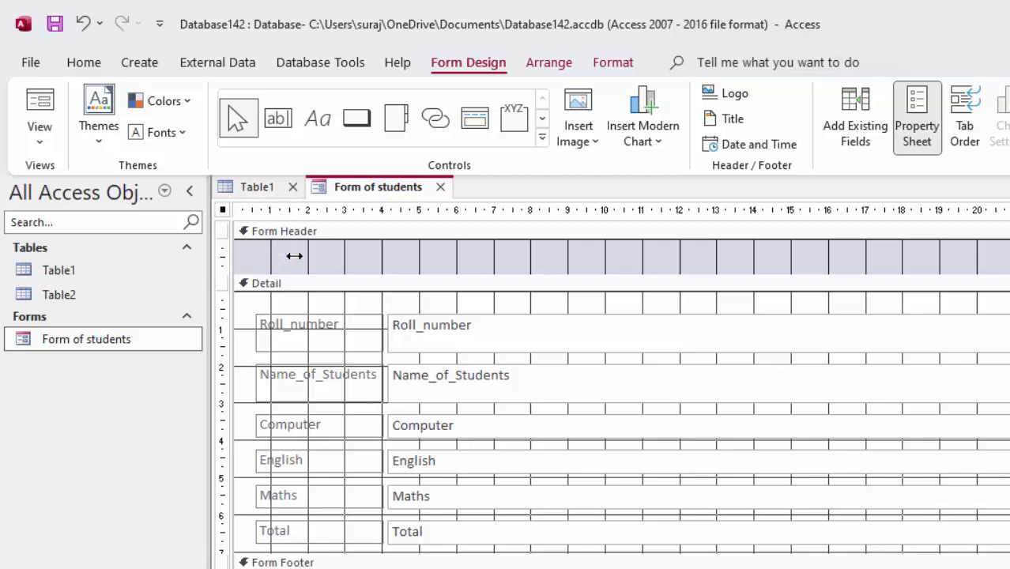
left_click(133, 63)
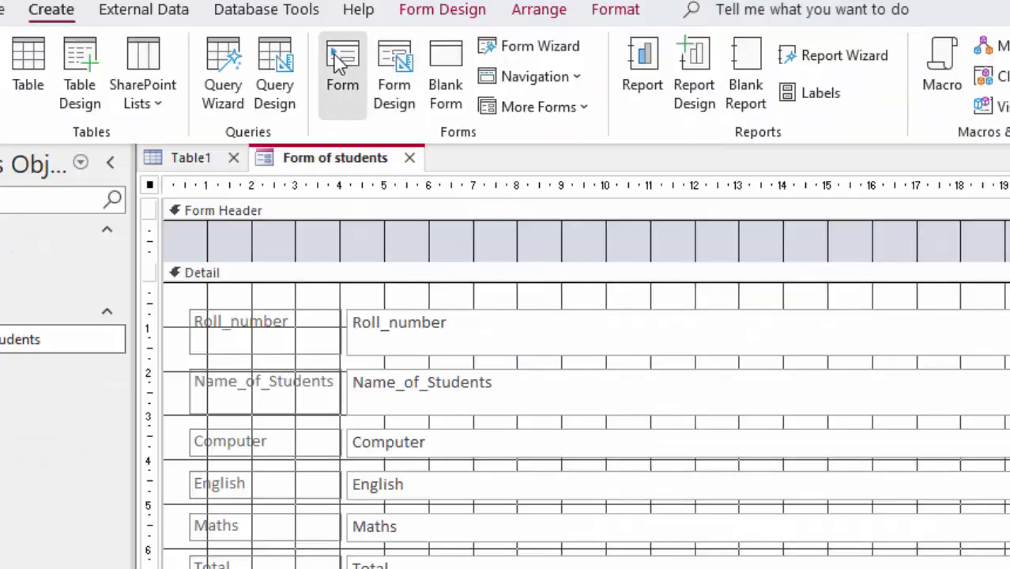
left_click(340, 63)
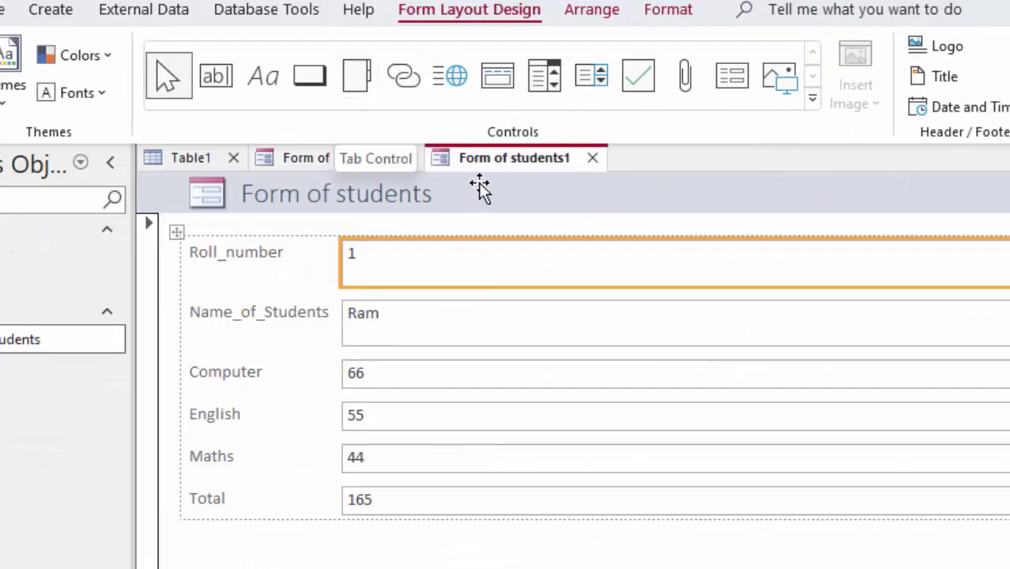
left_click(592, 159)
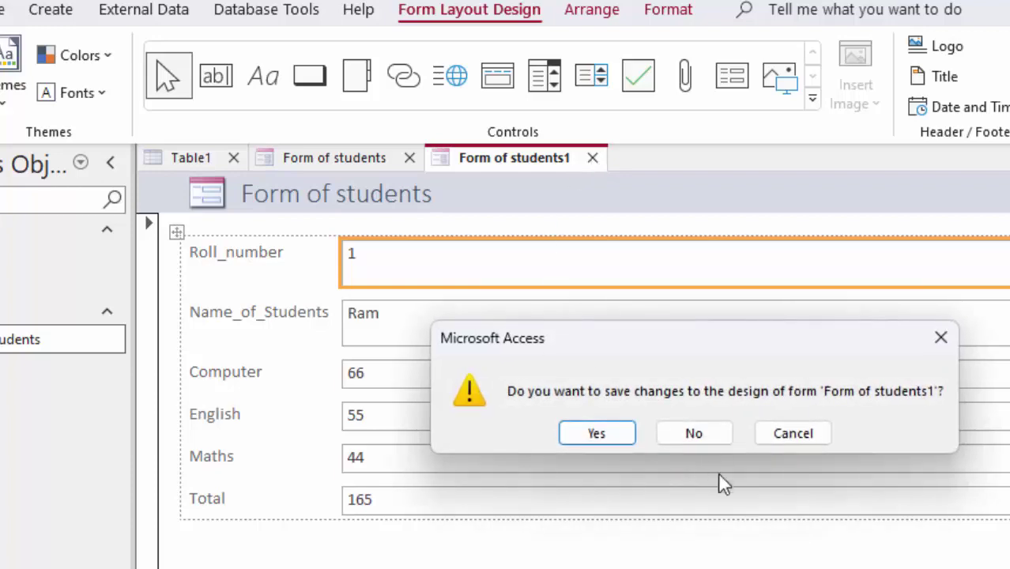
left_click(709, 435)
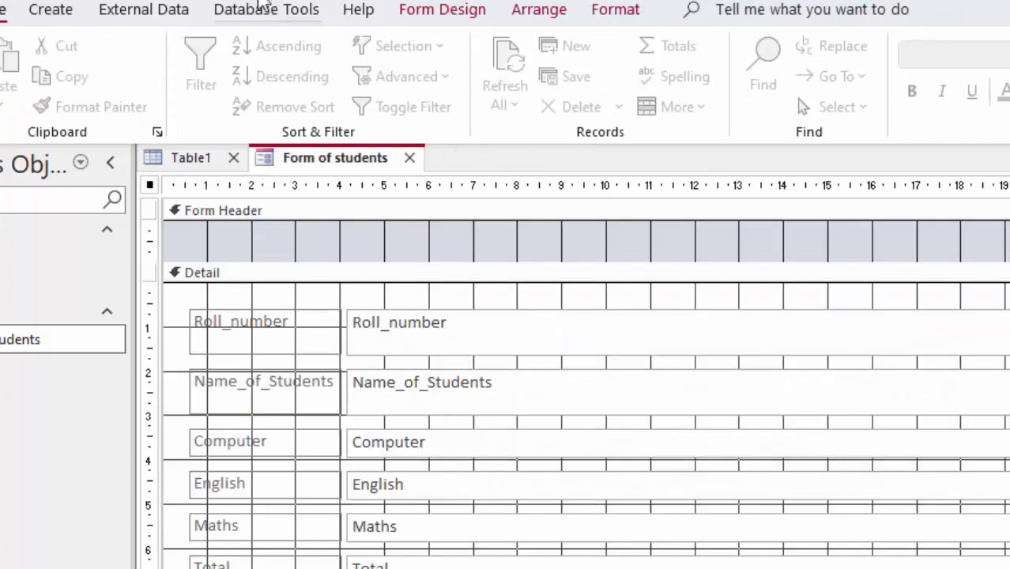
left_click(63, 9)
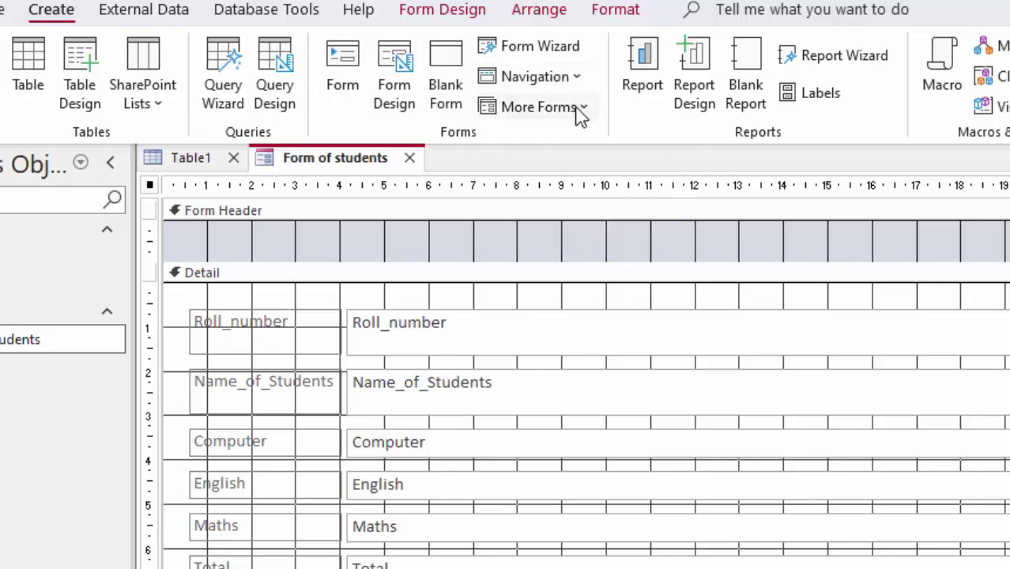
- Use the Form Wizard to build a Columnar form from all Table2 fields
left_click(527, 49)
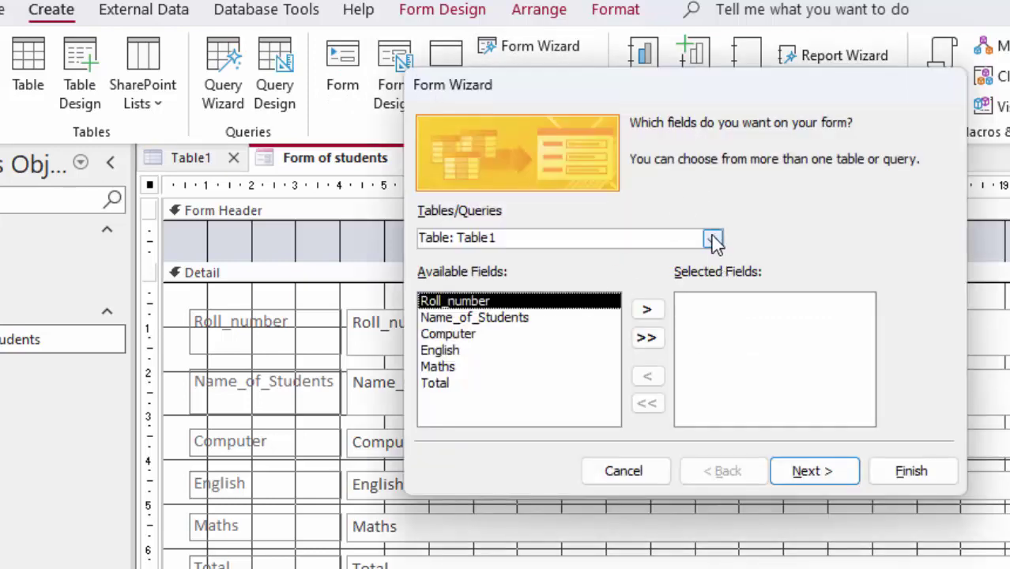
left_click(713, 239)
left_click(654, 275)
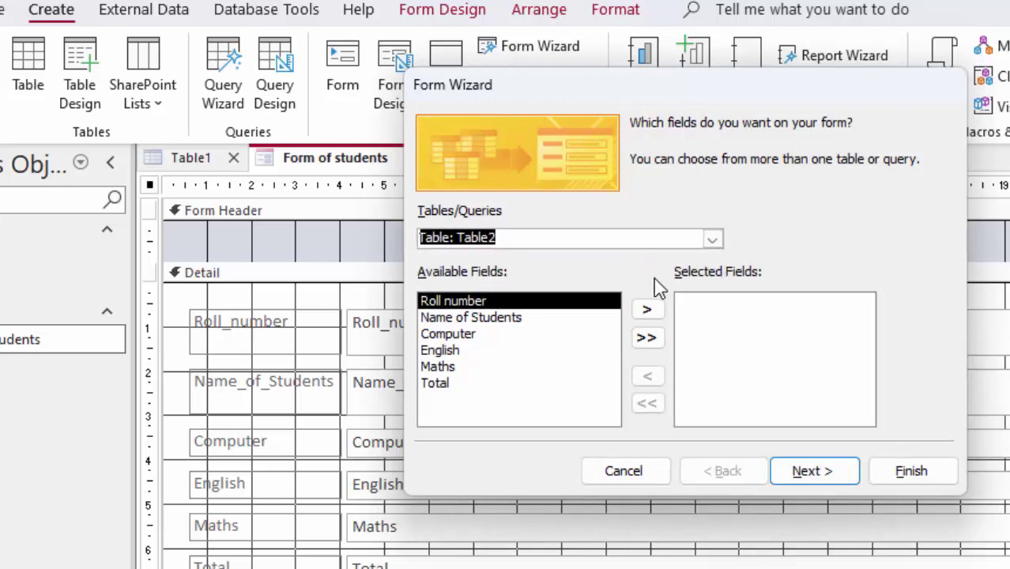
left_click(652, 346)
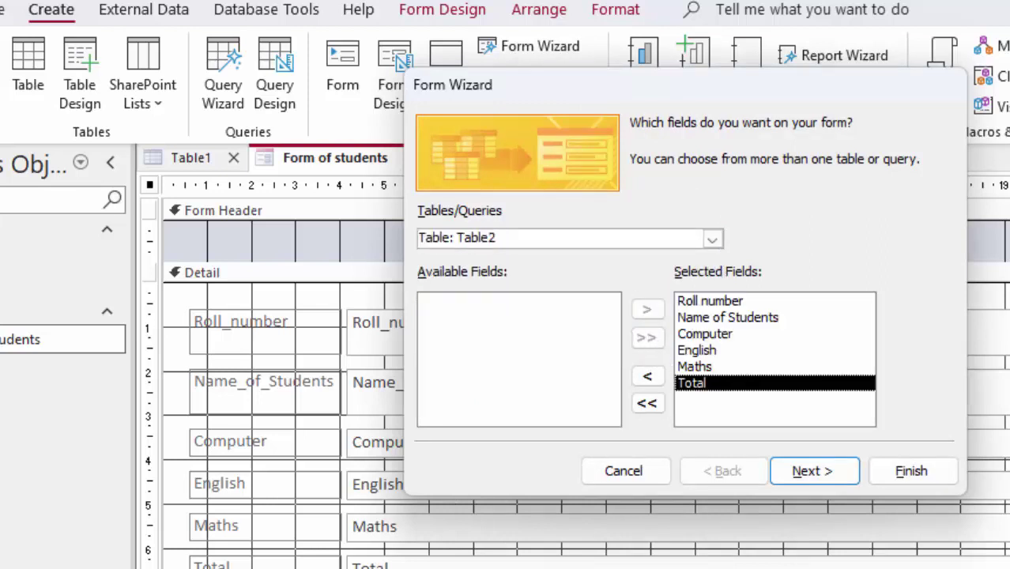
left_click(841, 483)
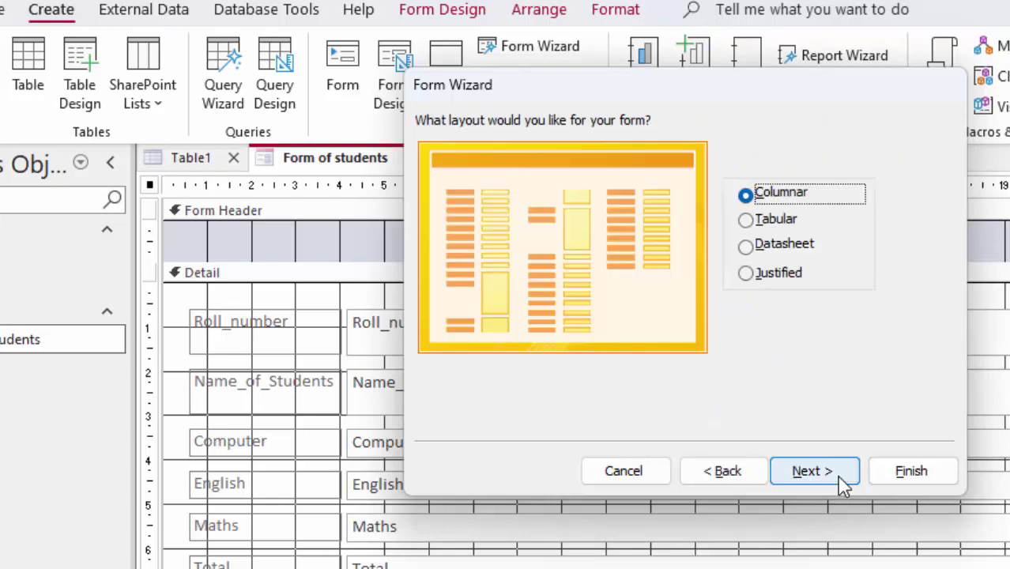
left_click(842, 483)
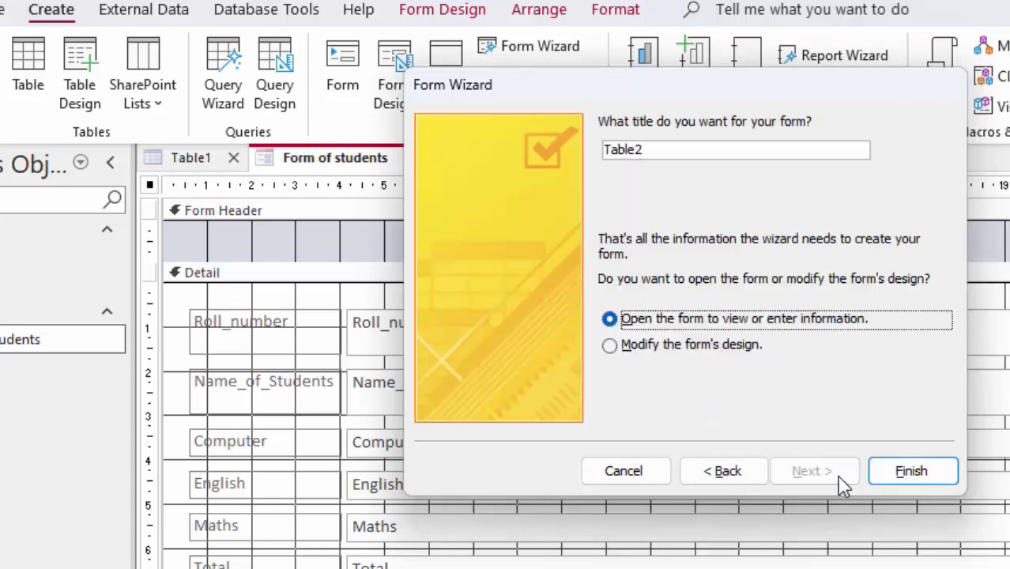
left_click(907, 478)
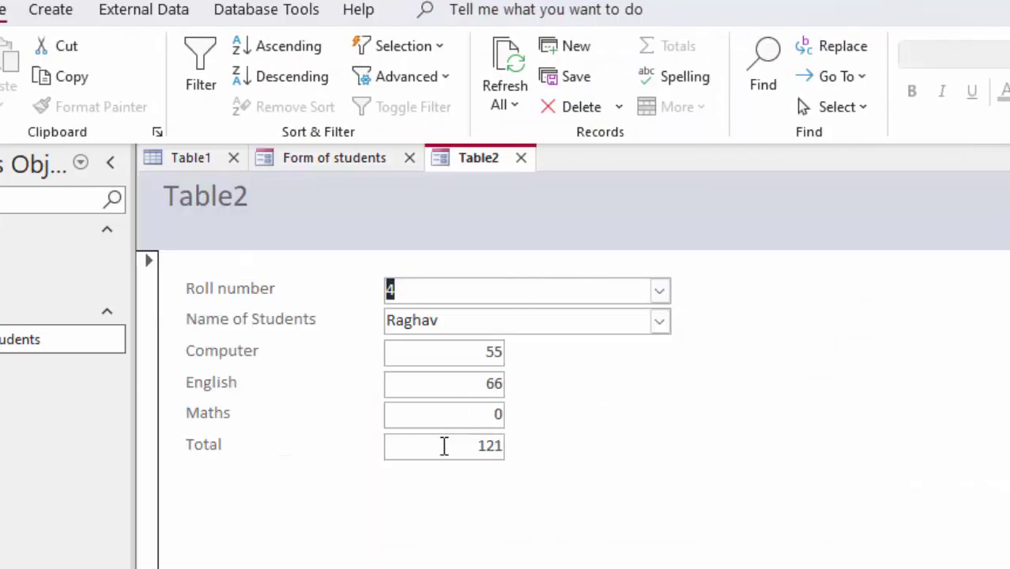
- Reopen Form of students, save its design changes on closing, and open it in Design View
double_click(4, 340)
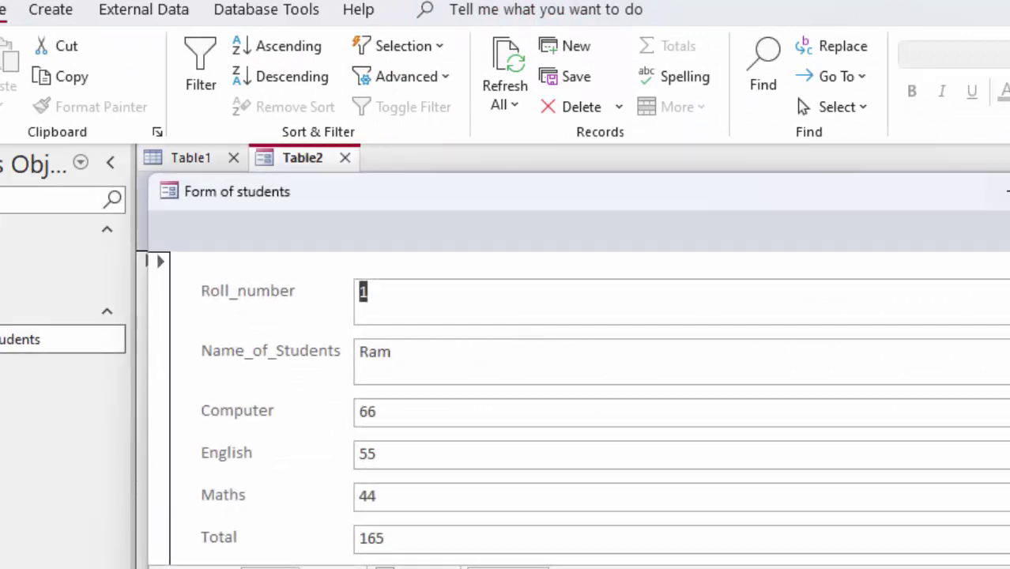
left_click(1007, 191)
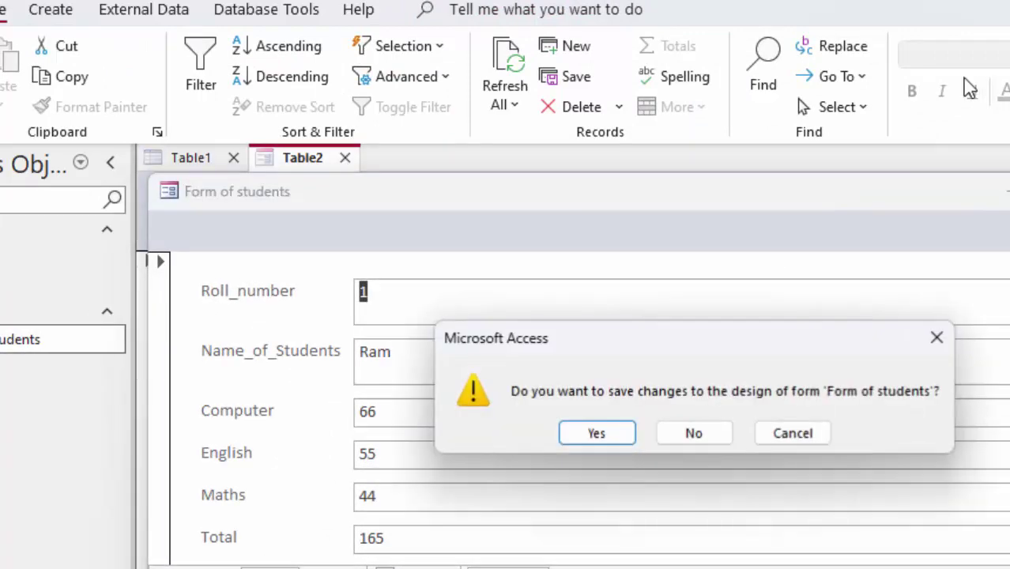
left_click(605, 435)
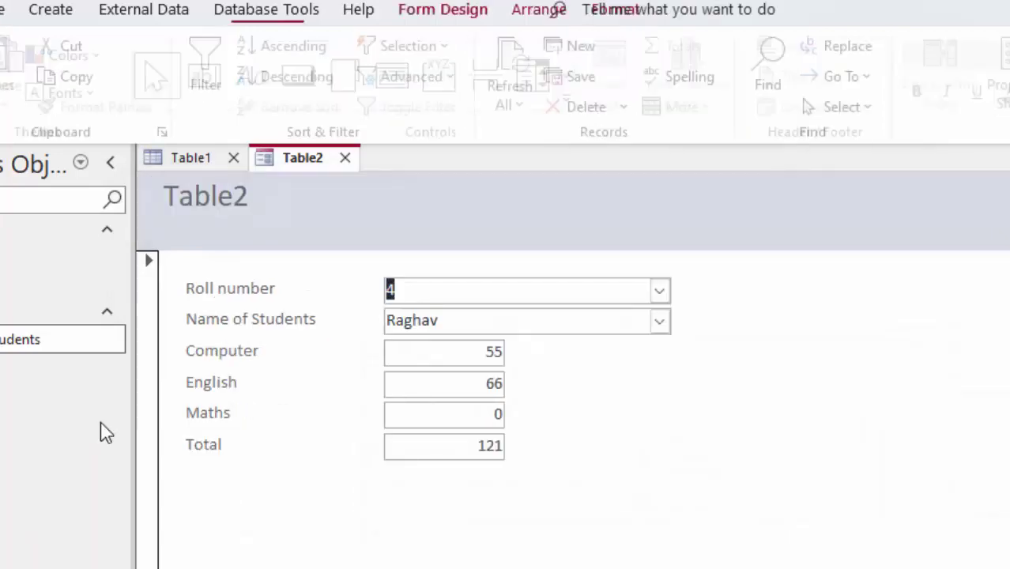
left_click(979, 356)
- Narrow the stacked field boxes to about half width and collapse the Form Header and Footer sections
left_click(979, 363)
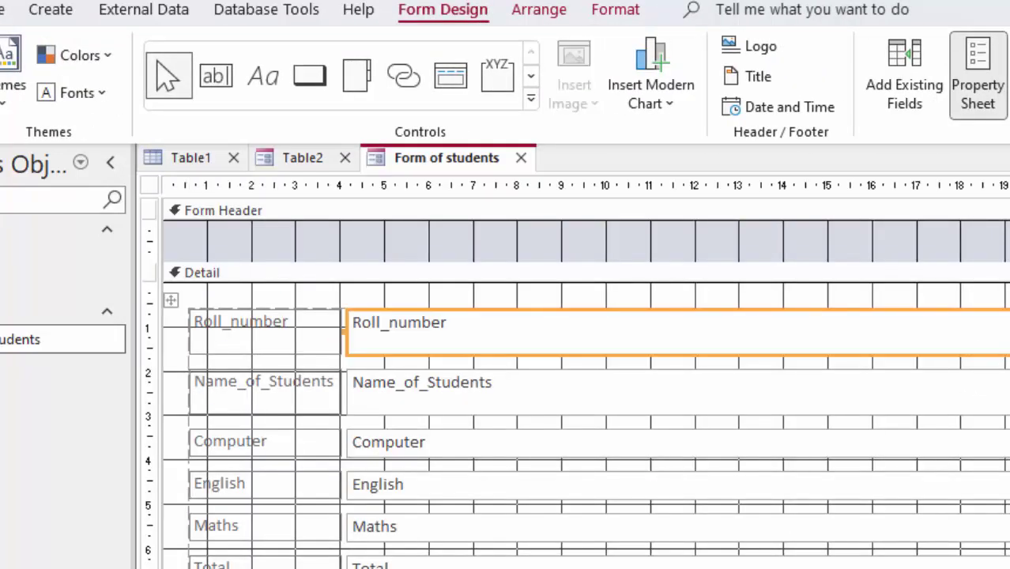
left_click_drag(1006, 339, 670, 364)
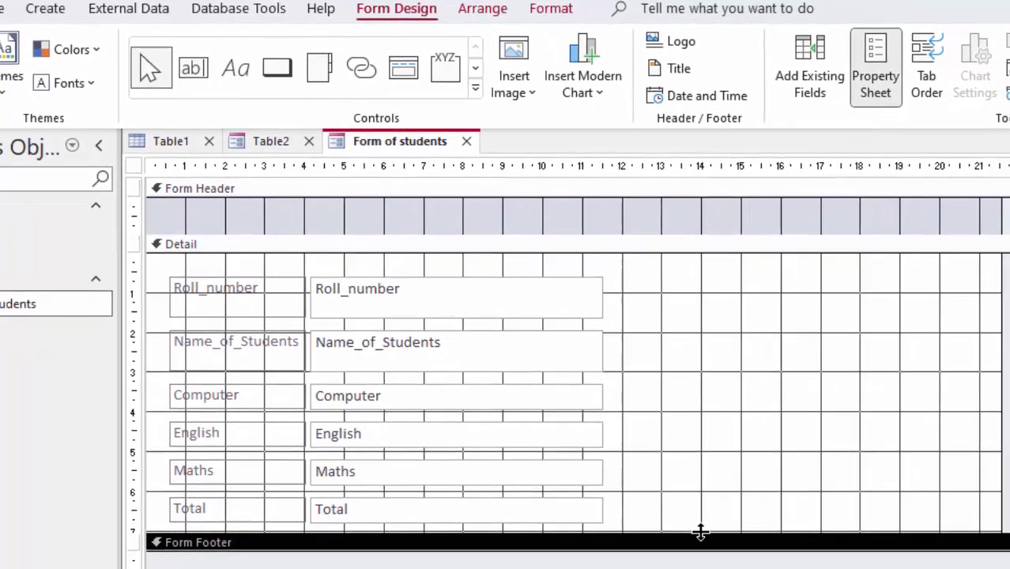
left_click(698, 530)
left_click_drag(698, 531, 698, 568)
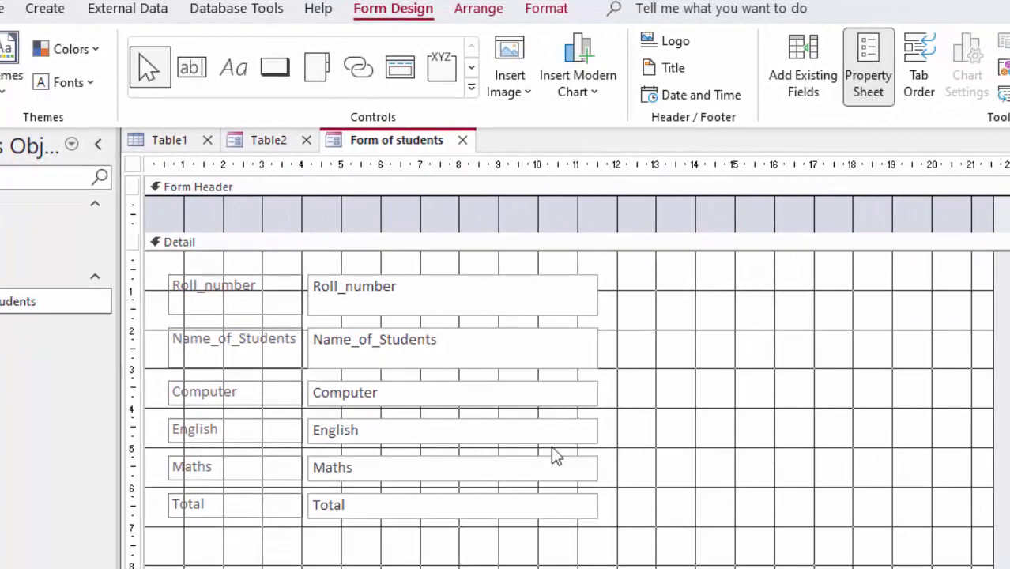
left_click_drag(473, 235, 485, 198)
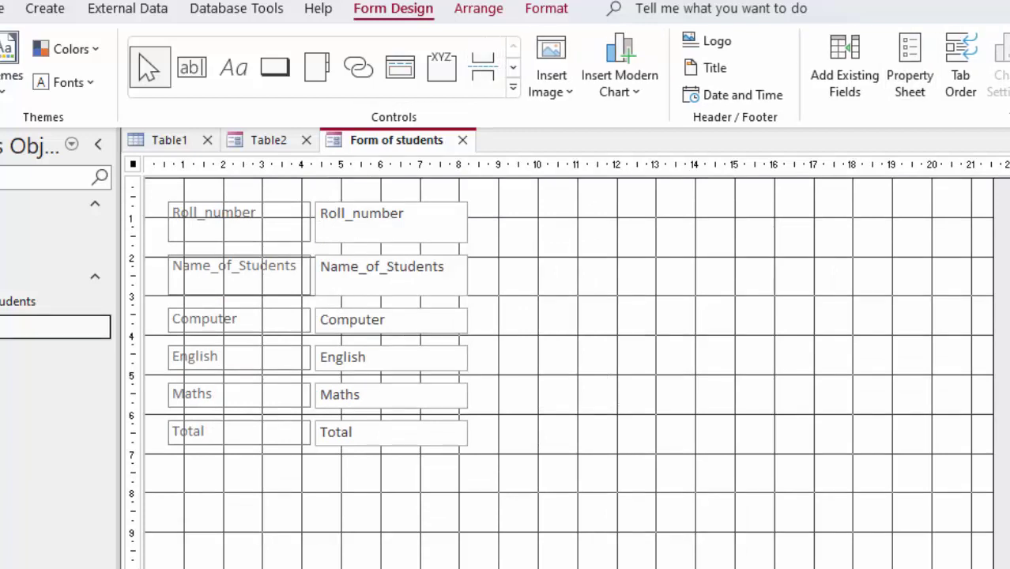
right_click(32, 327)
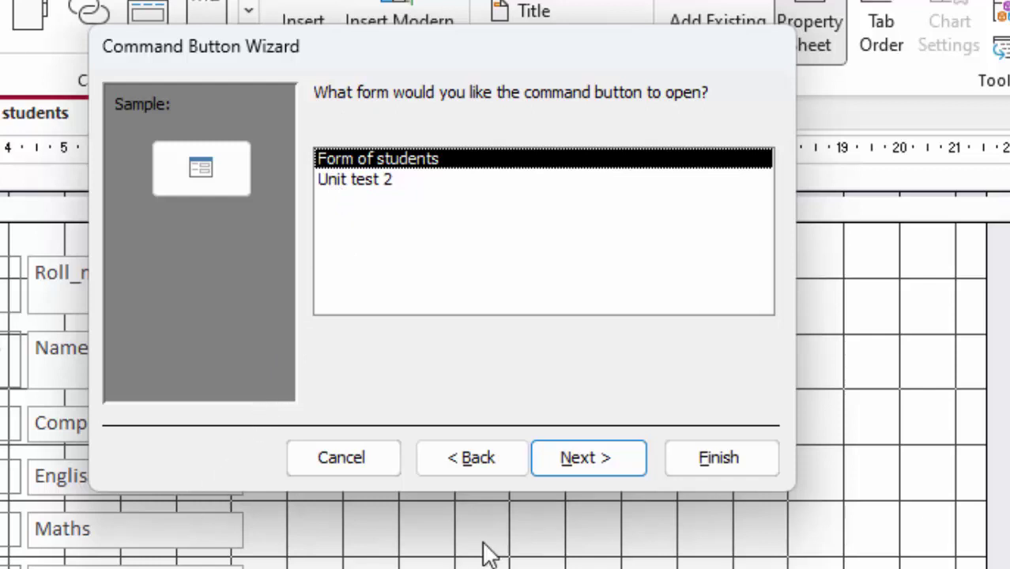
- Set the button to open the Unit test 2 form showing all records
left_click(353, 182)
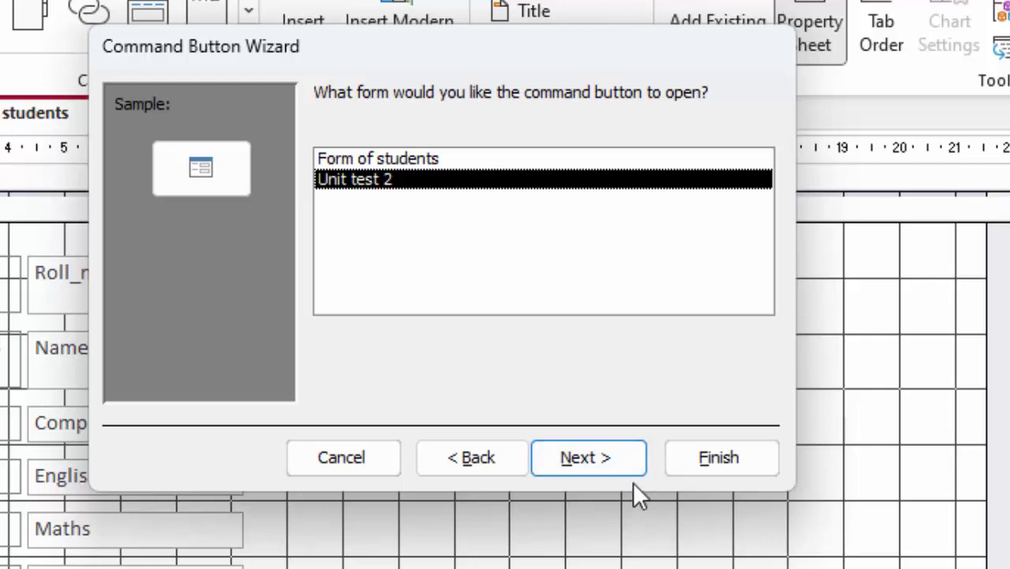
left_click(597, 458)
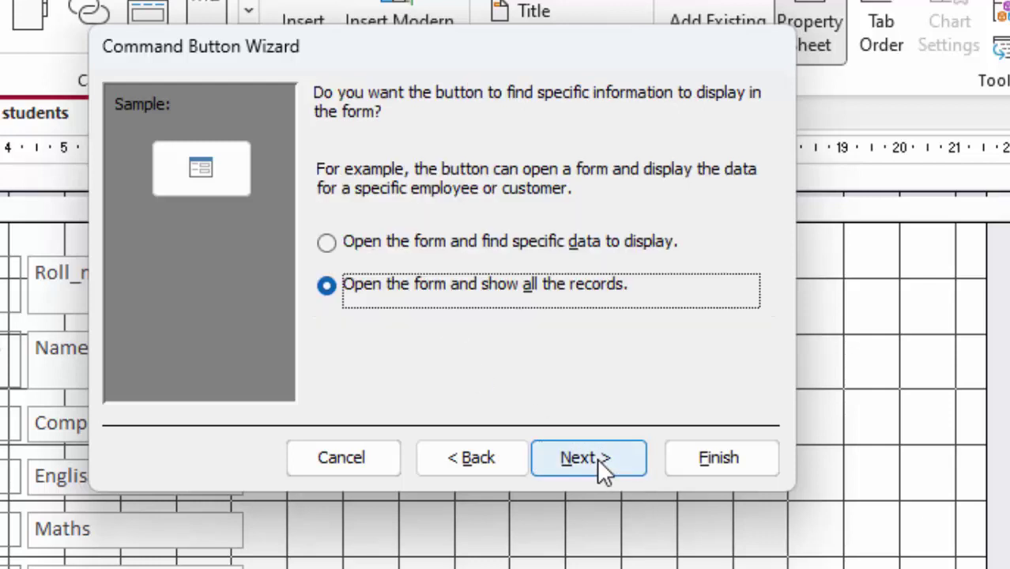
left_click(403, 247)
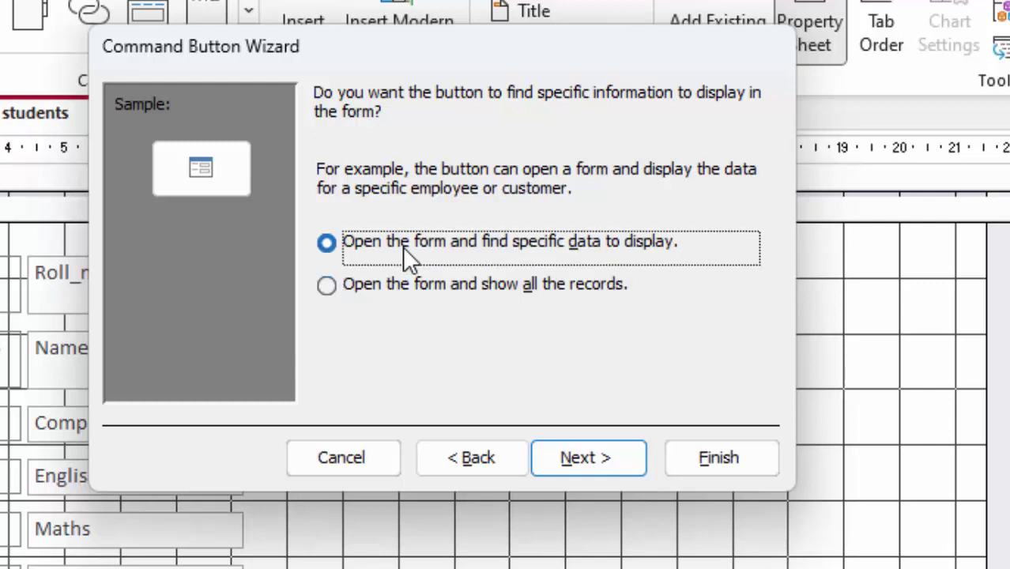
left_click(401, 283)
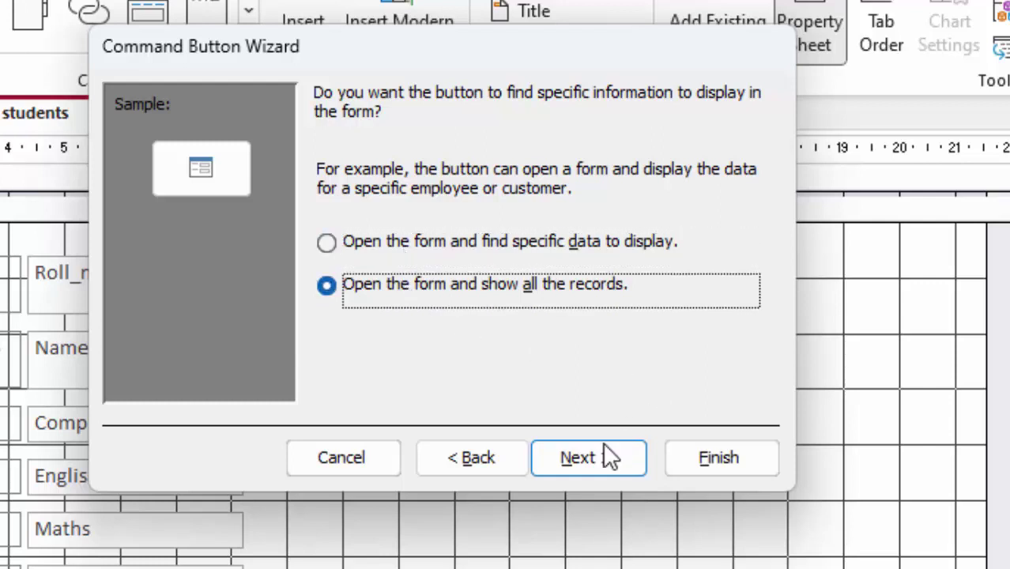
left_click(595, 463)
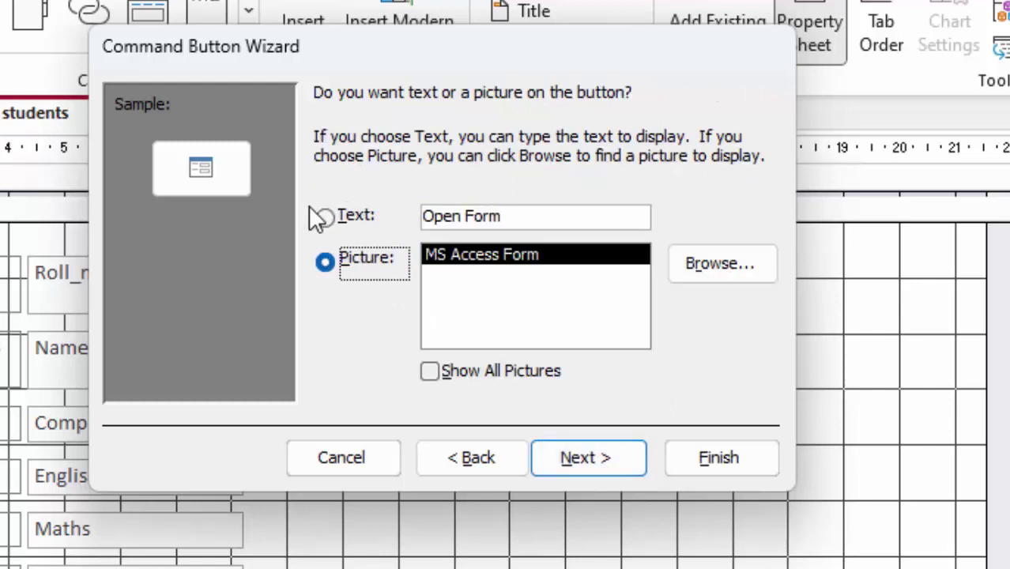
- Give the button the text 'Open Form', name it 'Unit Test2', and finish
left_click(324, 215)
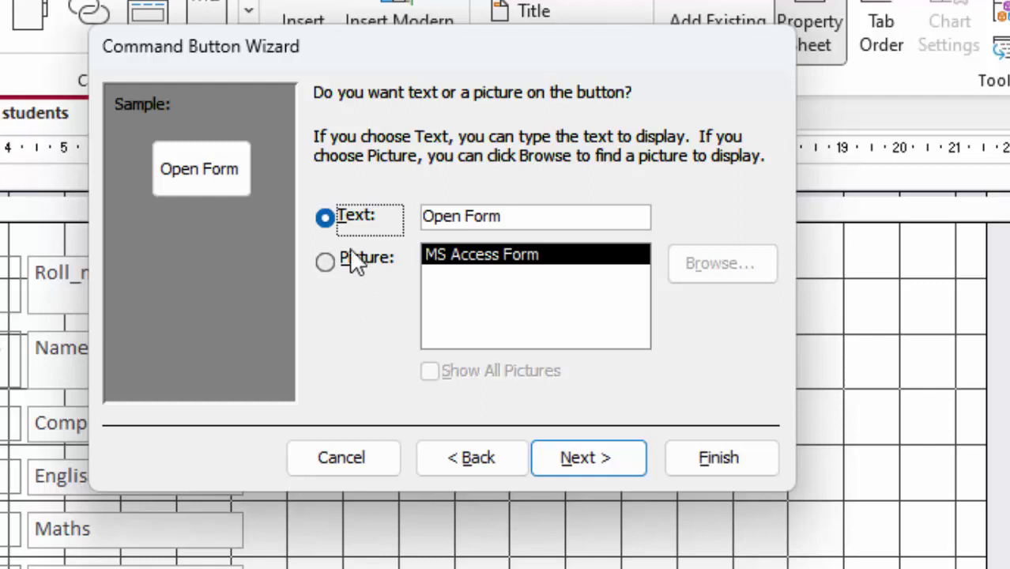
left_click(620, 467)
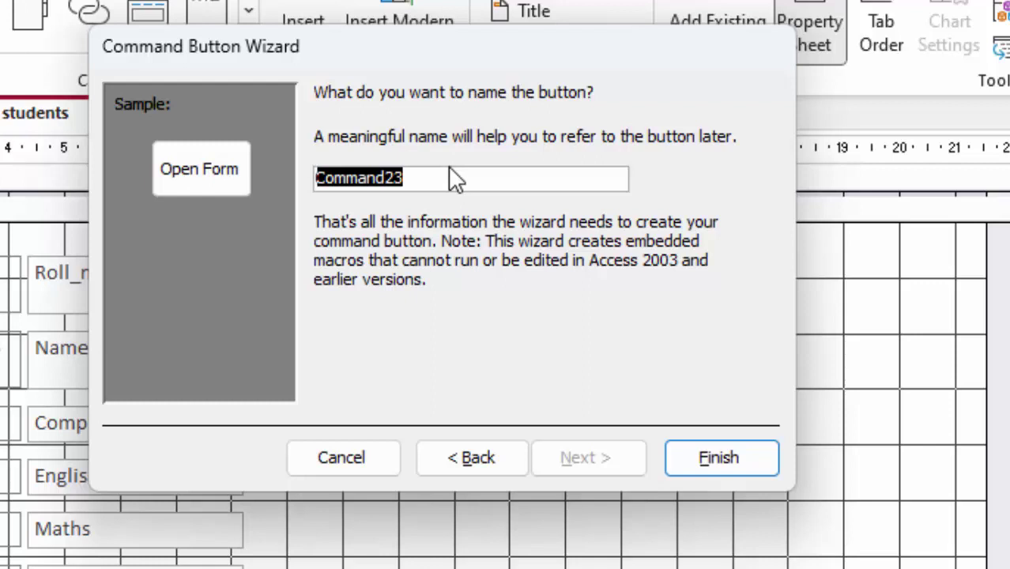
key("BackSpace")
type("Un")
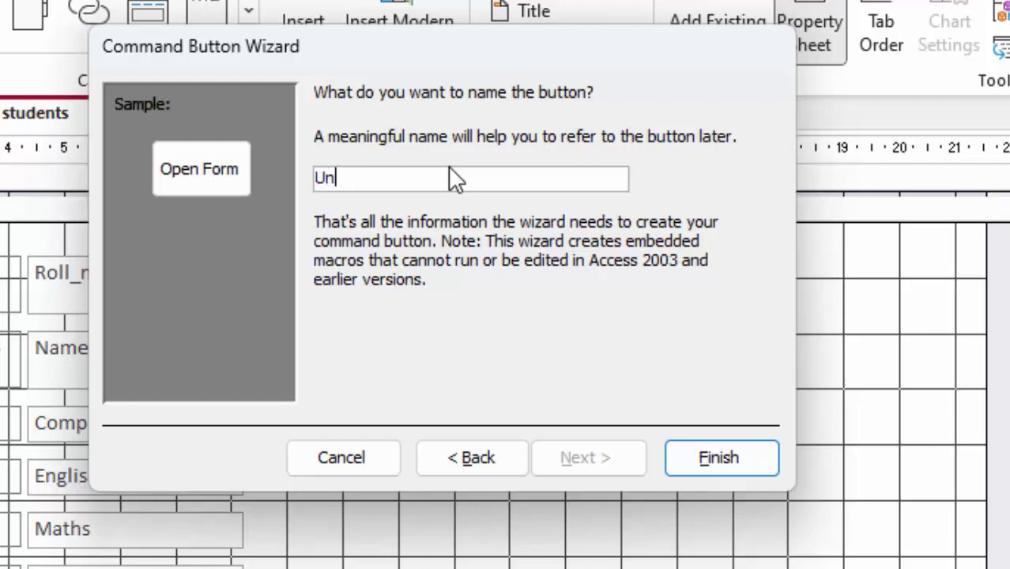
type("it Tes")
type("t2")
key("Return")
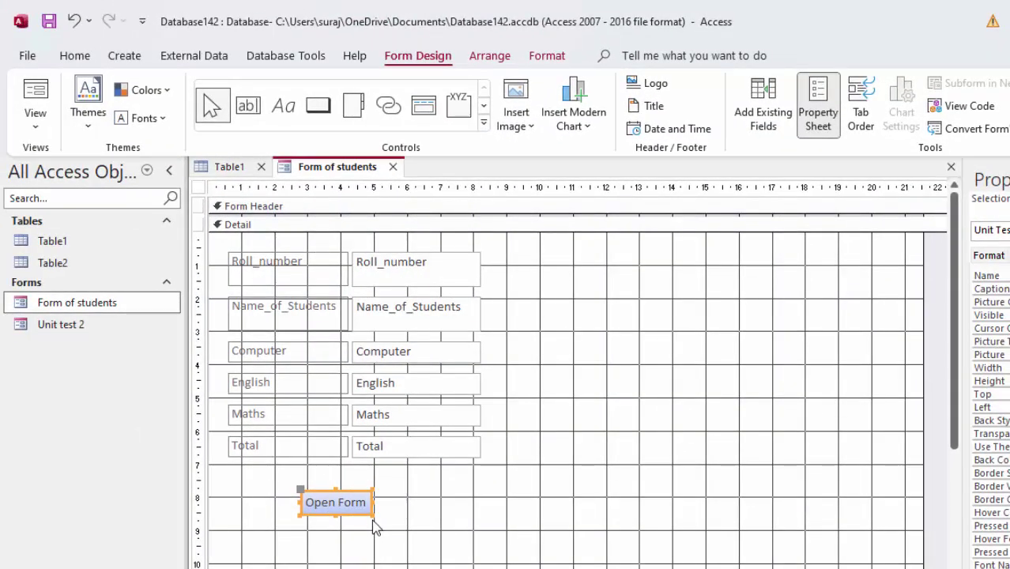
- Enlarge the Open Form button, then test it in Form of students to open Table2
left_click_drag(372, 513, 407, 534)
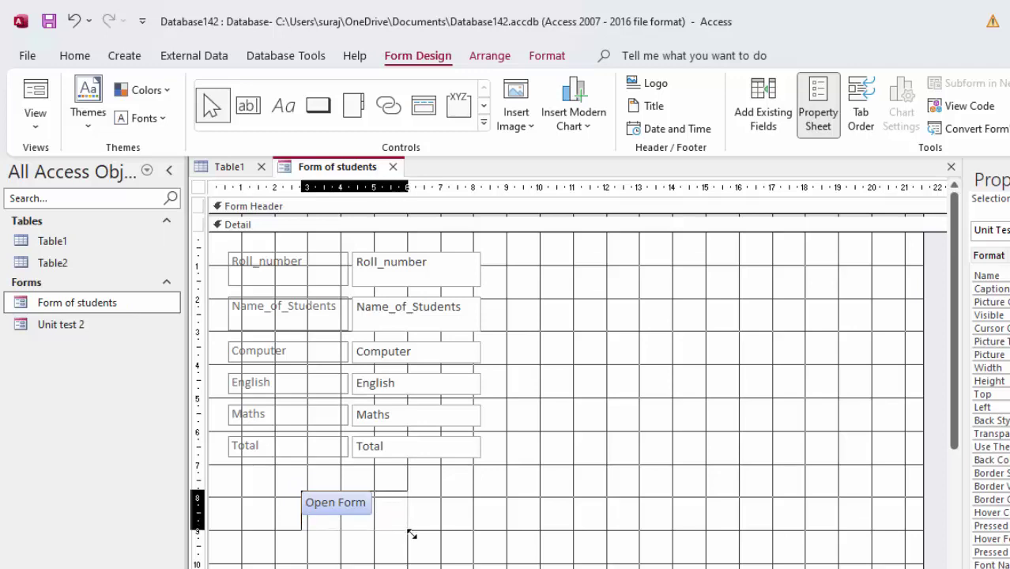
double_click(130, 305)
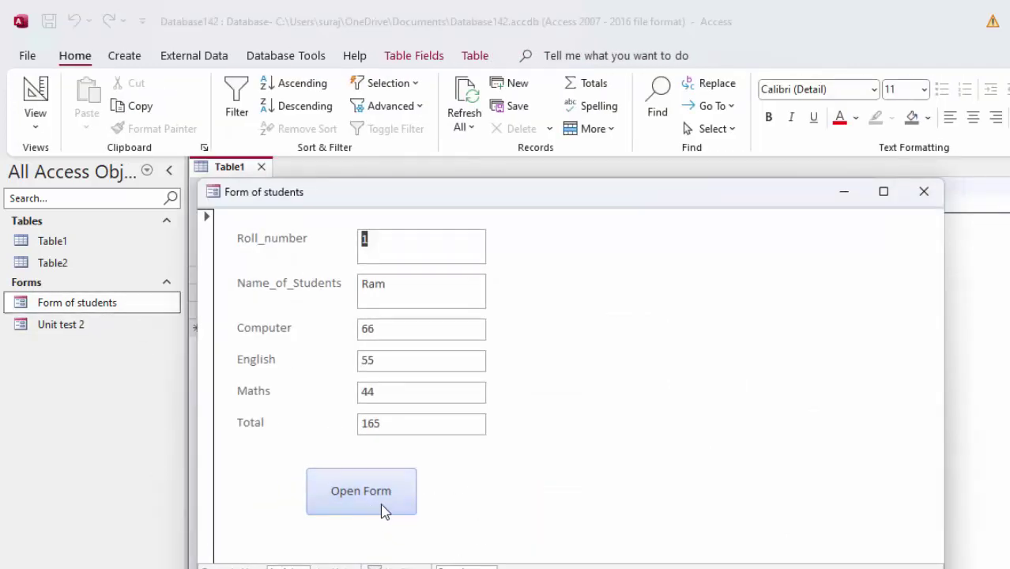
left_click(389, 506)
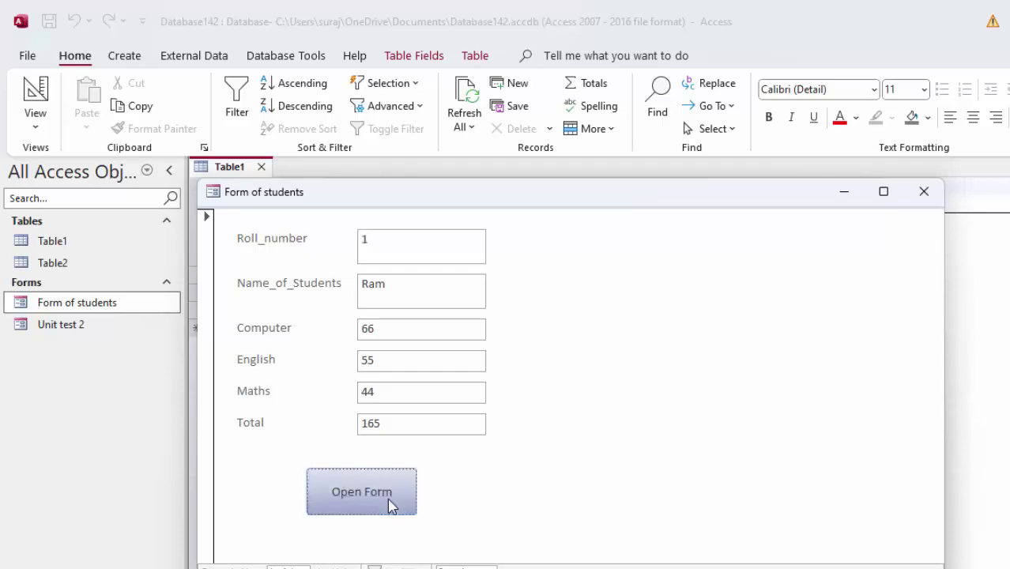
- Reopen Form of students, open Table2 with Open Form again, and move the pop-up lower
left_click(843, 193)
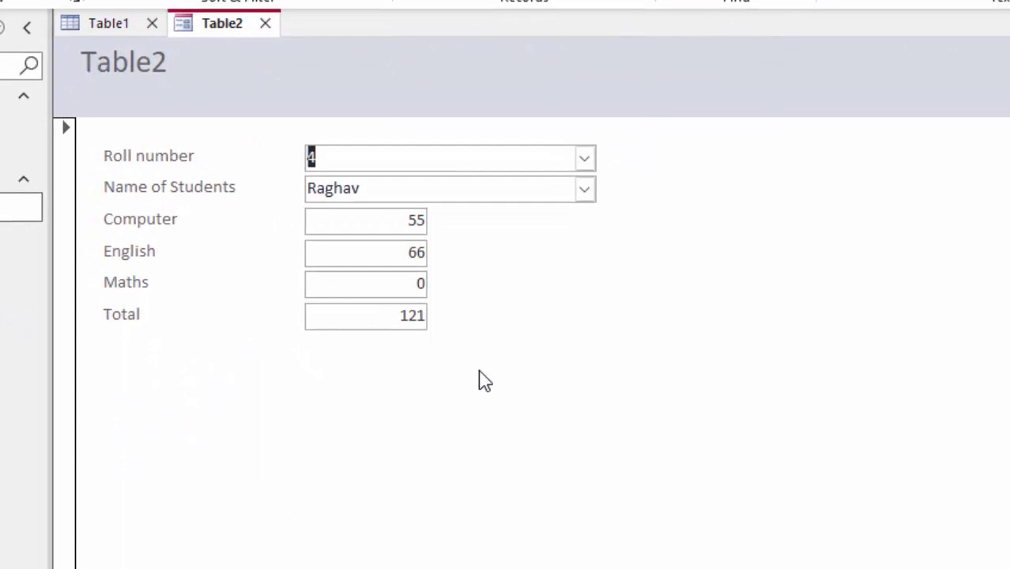
double_click(22, 208)
left_click(269, 475)
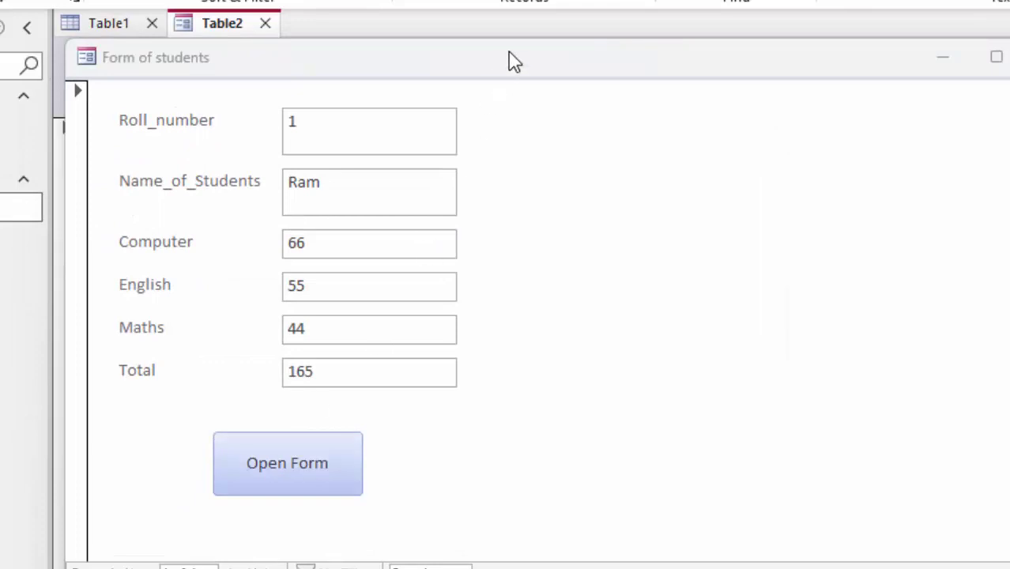
left_click_drag(507, 61, 614, 426)
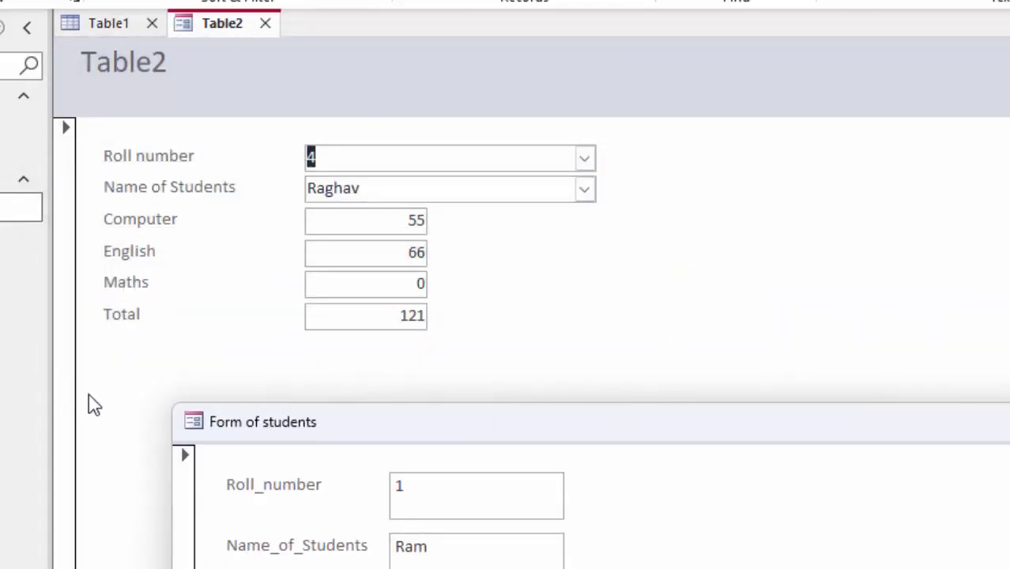